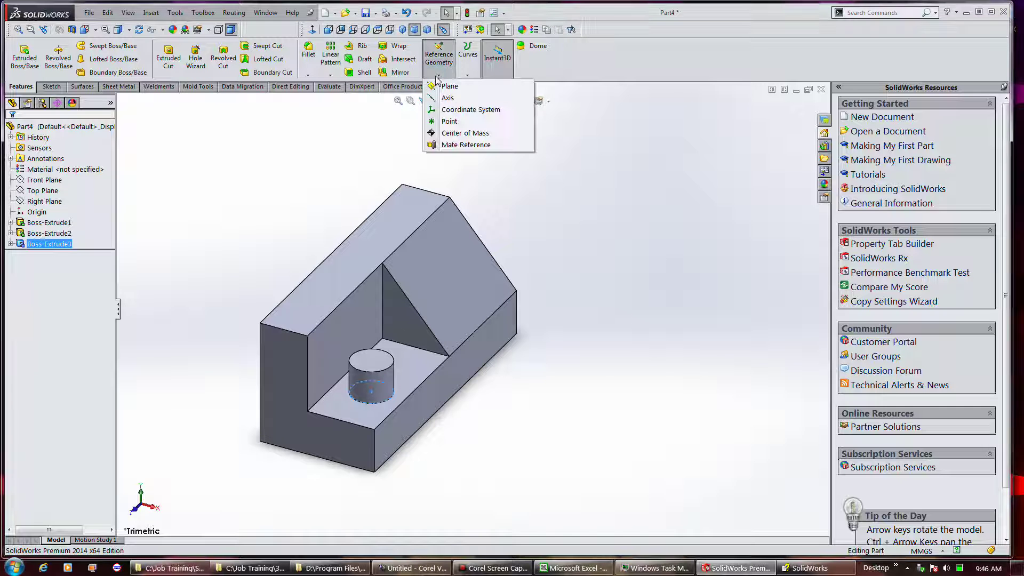
# - Create a reference plane on the sloped face, stepping the offset down to 20 mm, then switch to Parallel
pyautogui.click(447, 86)
pyautogui.click(446, 305)
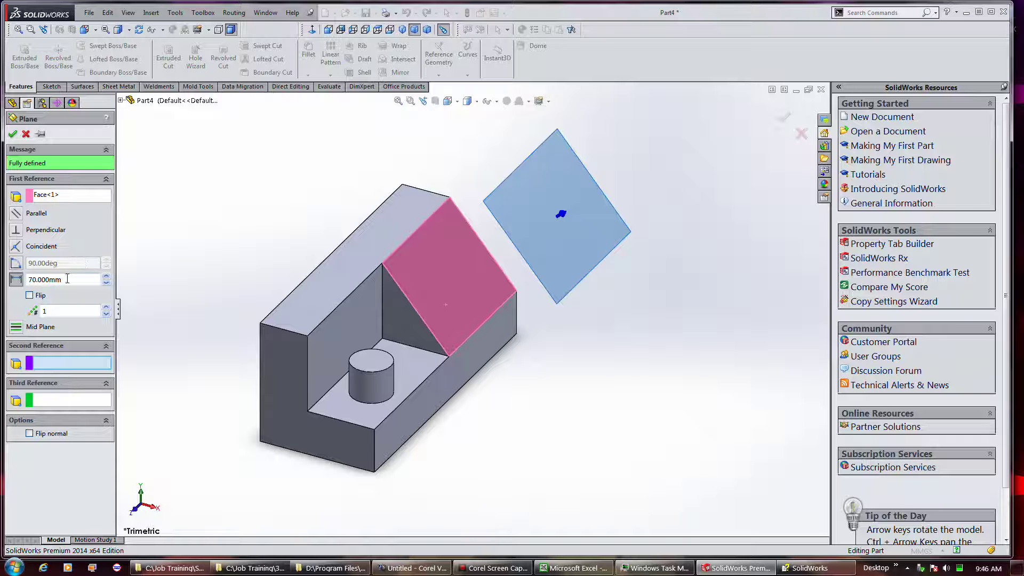
pyautogui.doubleClick(105, 283)
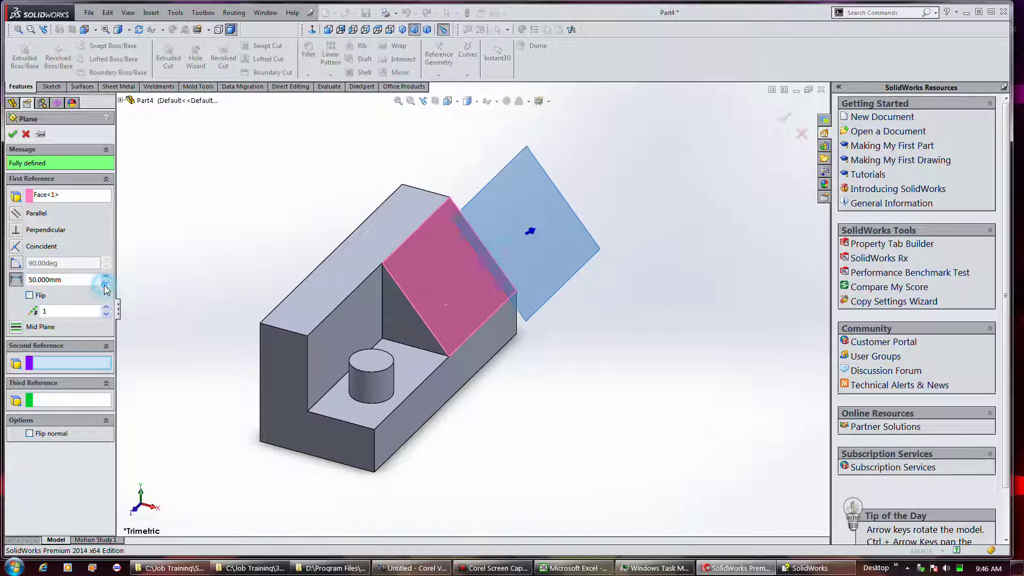
pyautogui.doubleClick(106, 284)
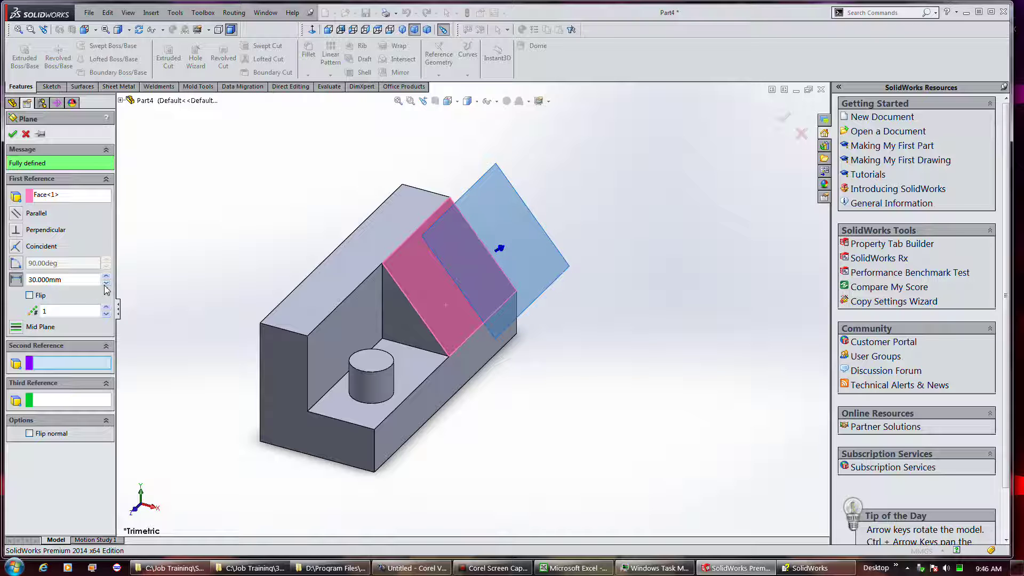
pyautogui.click(105, 283)
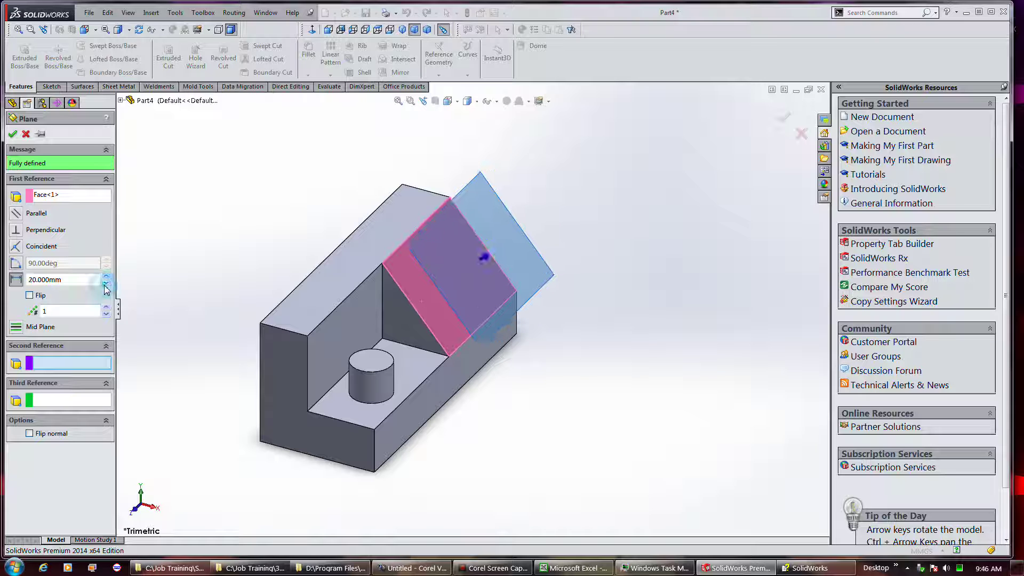
pyautogui.click(16, 214)
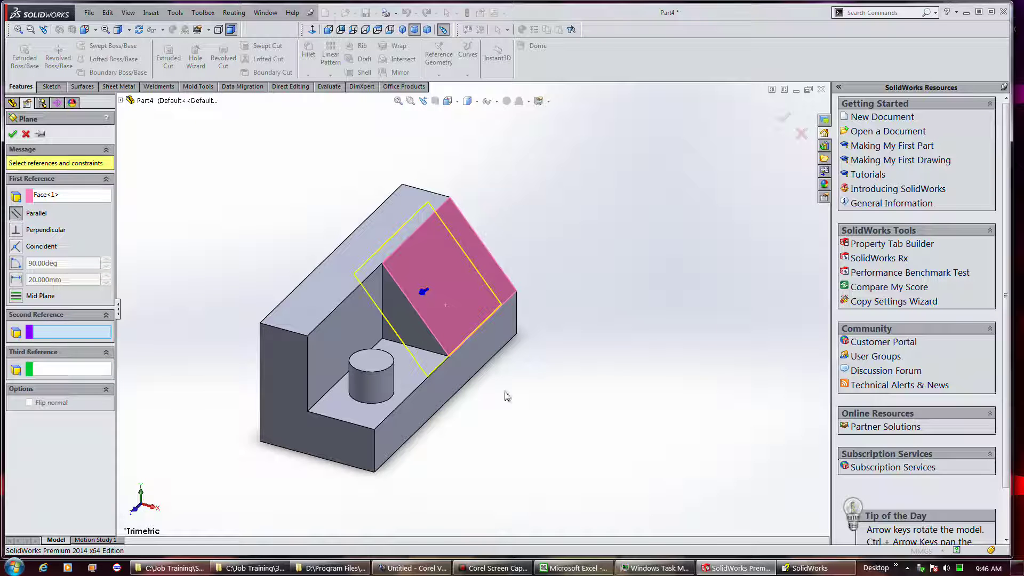
pyautogui.moveTo(510, 363); pyautogui.dragTo(519, 318, button='middle')
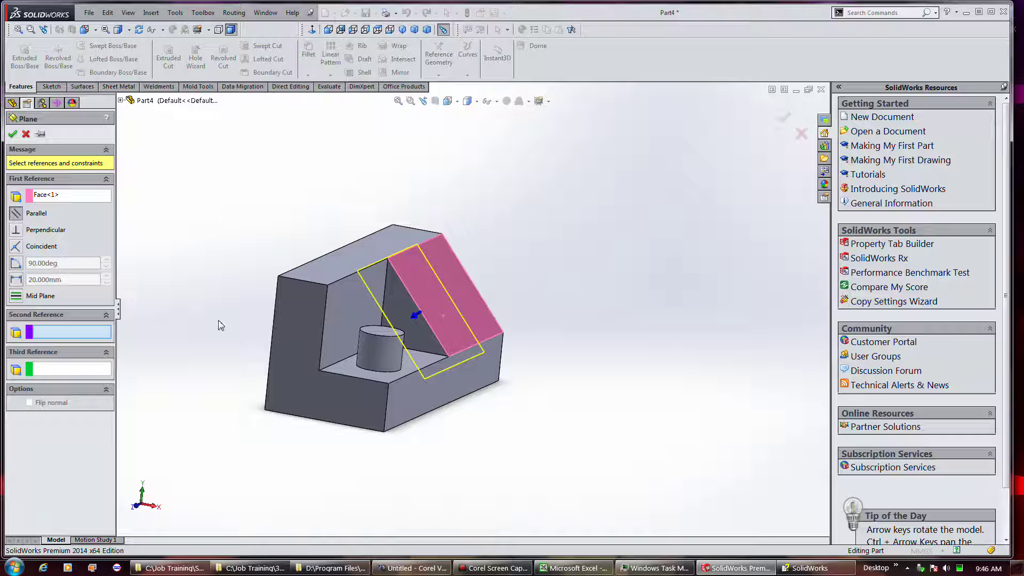
pyautogui.click(344, 367)
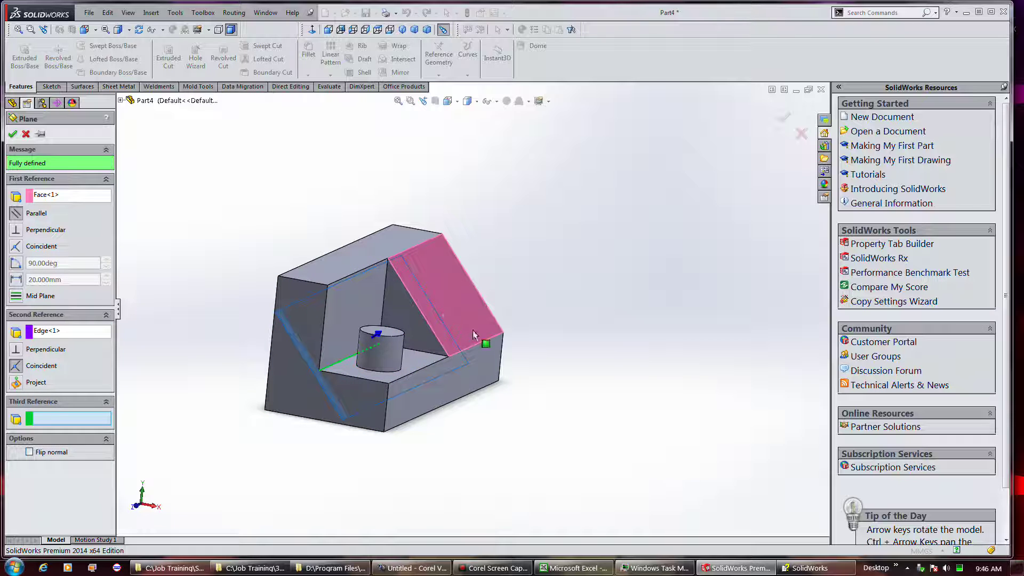
pyautogui.moveTo(501, 325); pyautogui.dragTo(527, 307, button='middle')
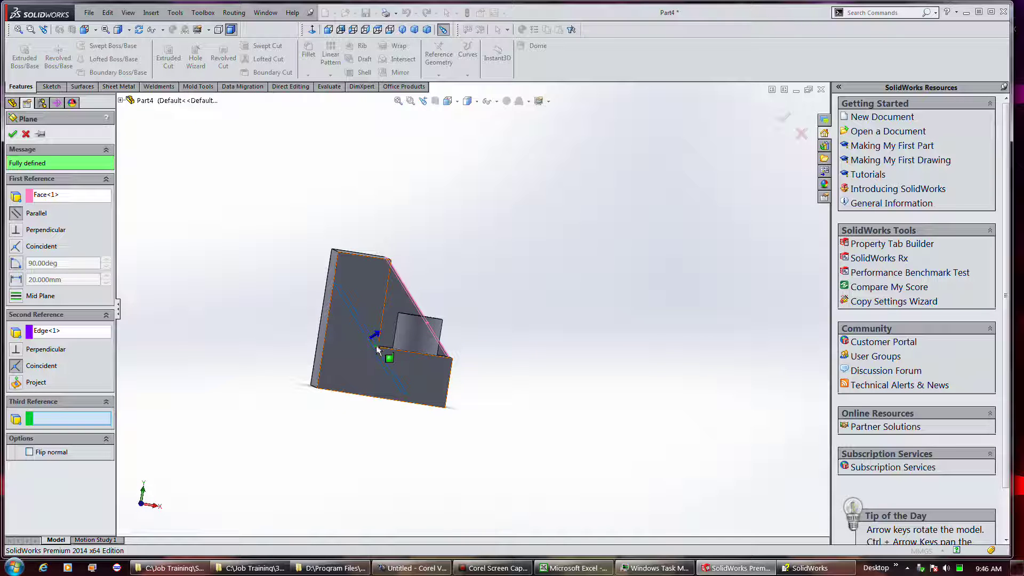
pyautogui.moveTo(376, 344); pyautogui.dragTo(453, 331, button='middle')
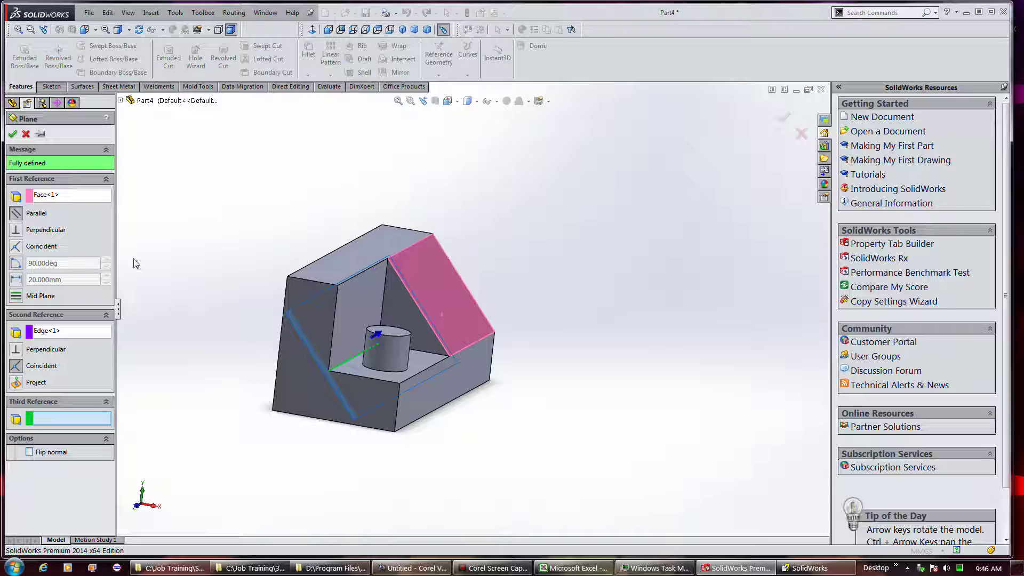
pyautogui.click(61, 331)
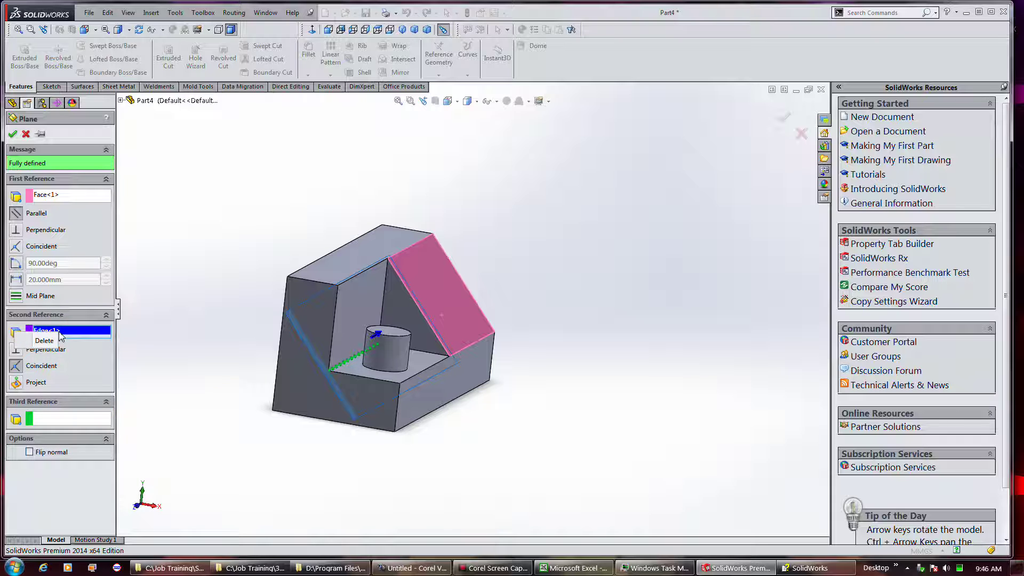
pyautogui.press('Delete')
# - Make the plane perpendicular to the sloped face, using the slope's bottom edge as second reference
pyautogui.click(66, 198)
pyautogui.rightClick(68, 201)
pyautogui.press('Escape')
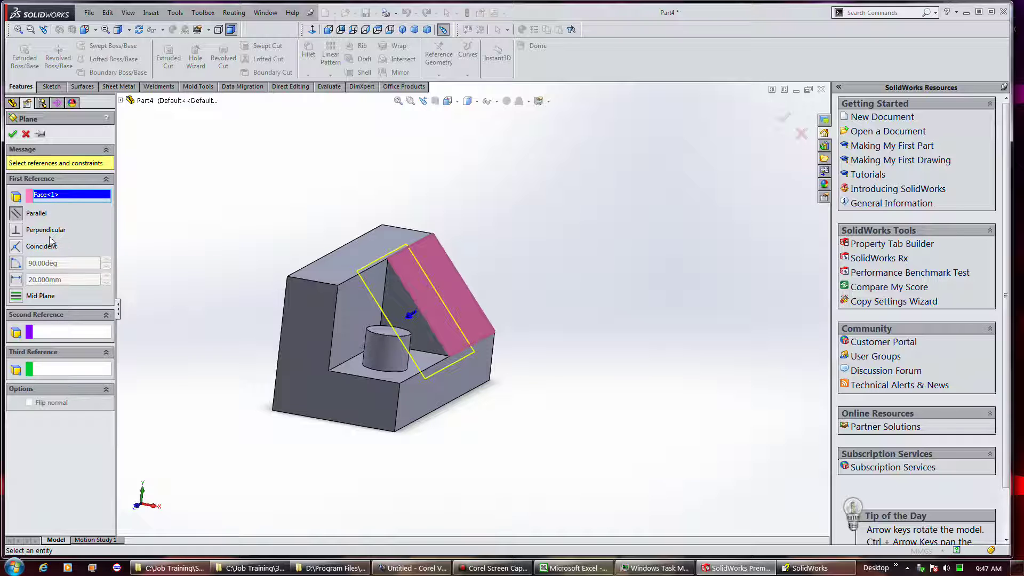
pyautogui.click(42, 230)
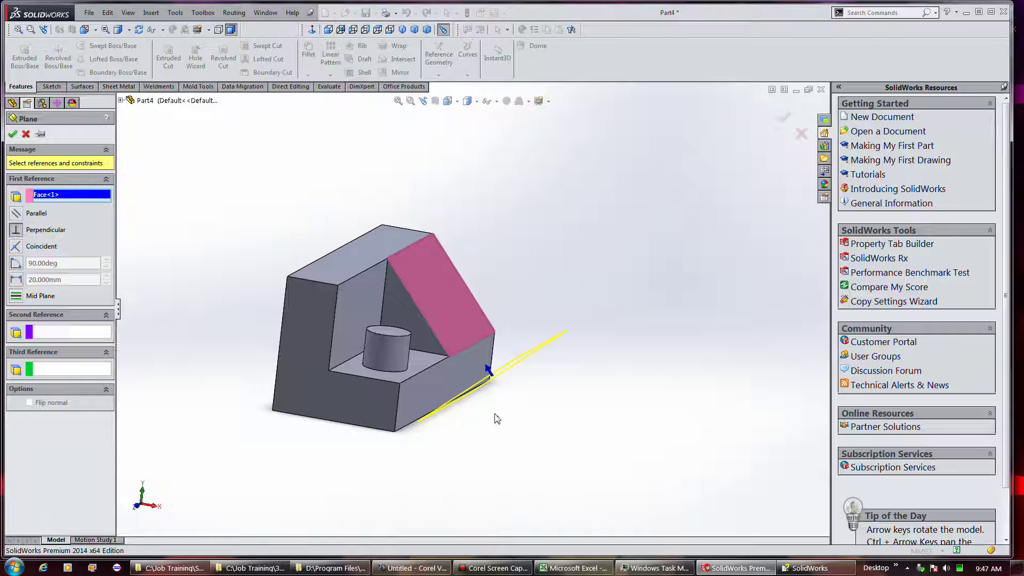
pyautogui.click(47, 334)
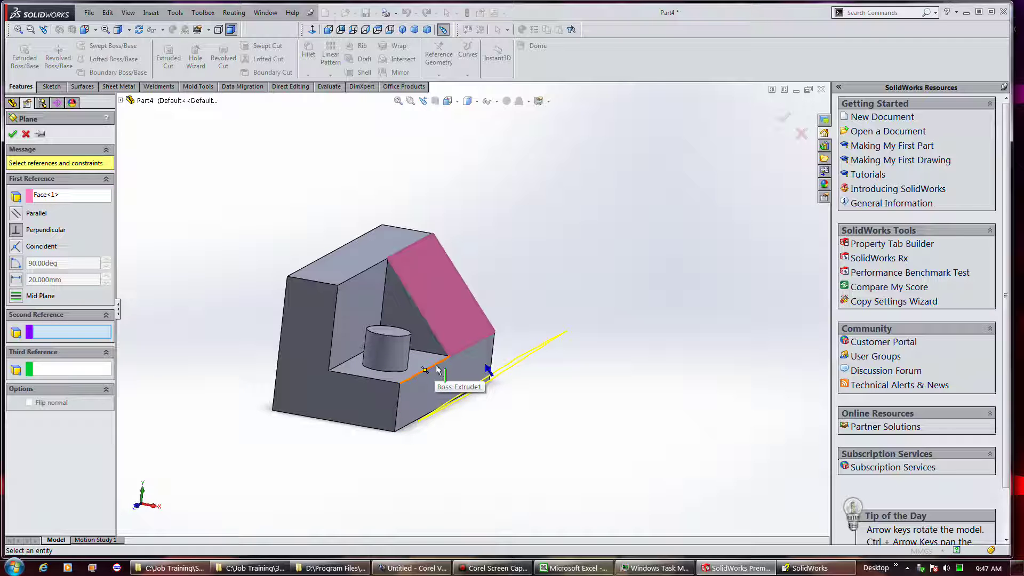
pyautogui.click(436, 369)
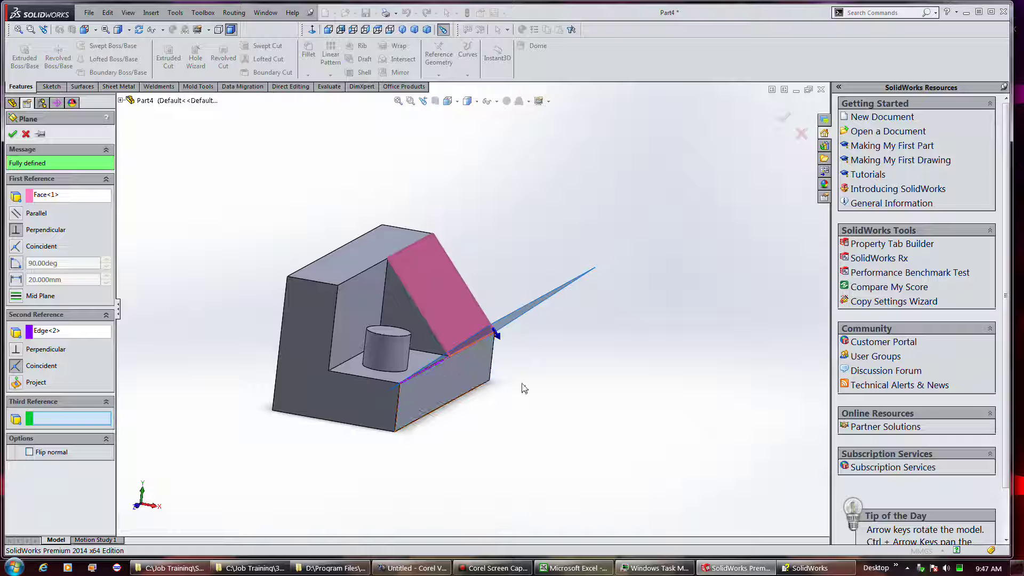
pyautogui.moveTo(523, 389)
pyautogui.mouseDown(button='middle')
pyautogui.moveTo(541, 379)
pyautogui.moveTo(521, 386)
pyautogui.moveTo(502, 335)
pyautogui.moveTo(529, 380)
pyautogui.mouseUp(button='middle')
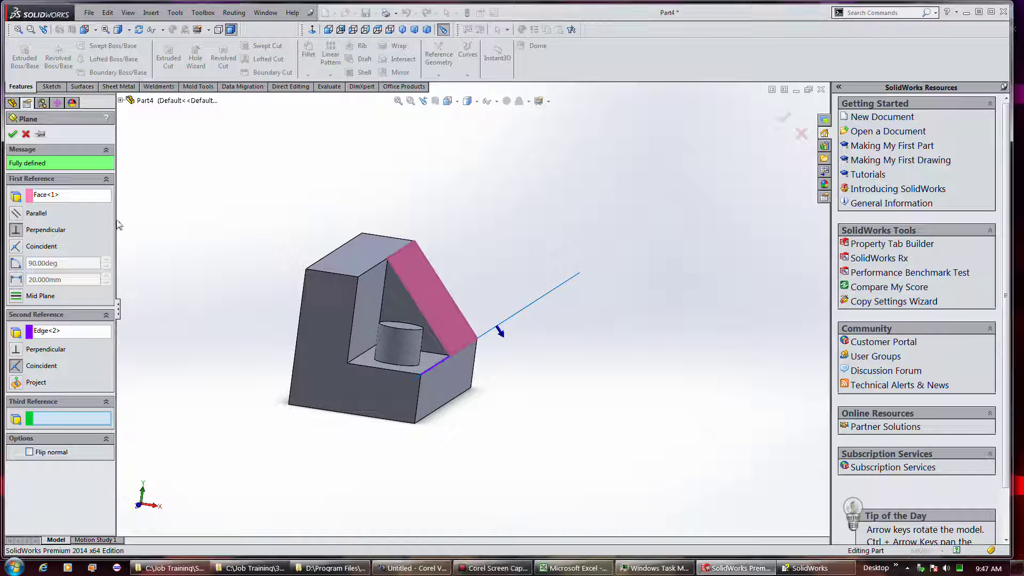
# - Remove the edge and sloped face references from the plane
pyautogui.click(72, 331)
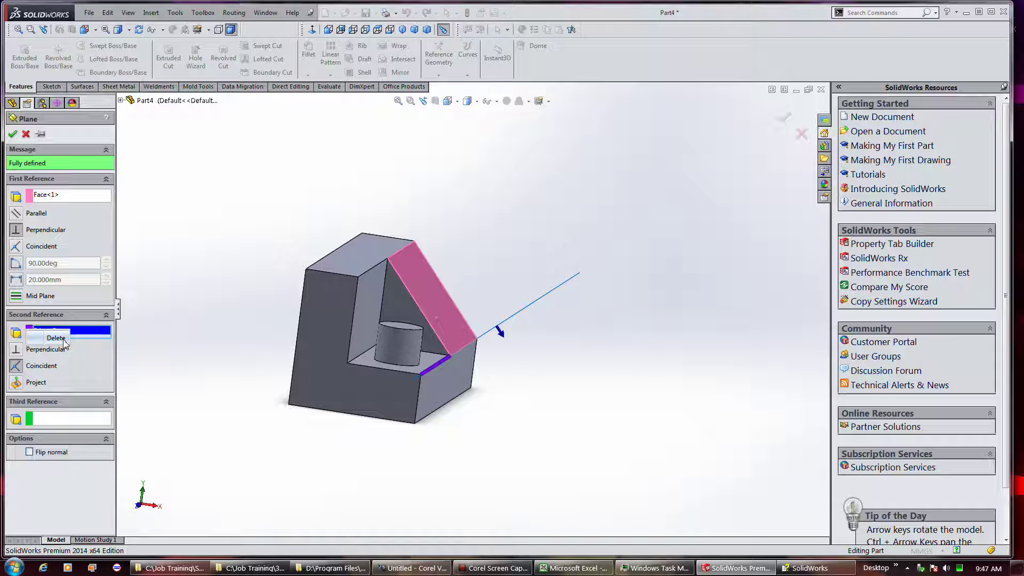
pyautogui.press('Delete')
pyautogui.rightClick(52, 196)
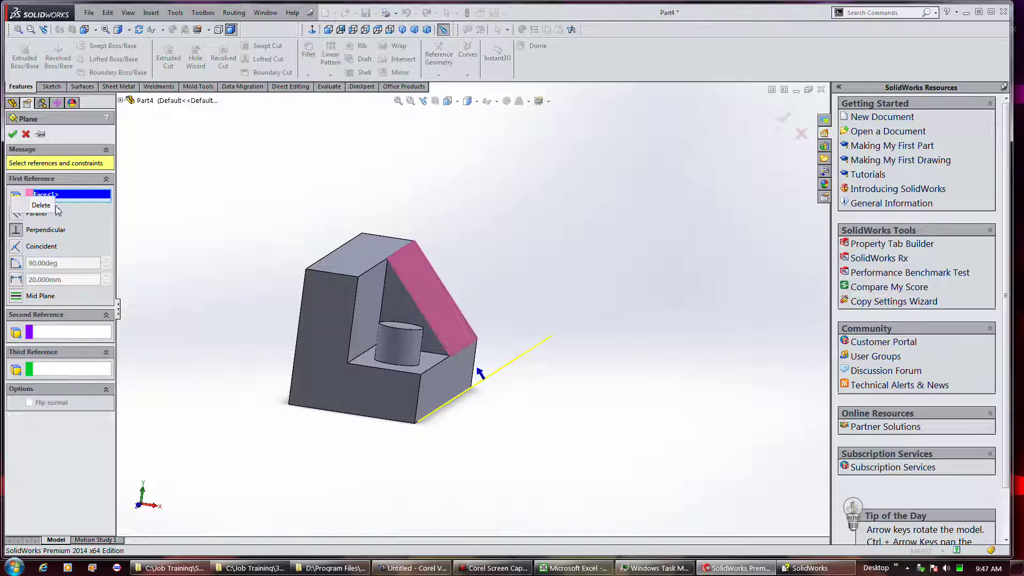
pyautogui.click(57, 214)
# - Reference the left and right end faces and centre the plane between them as a Mid Plane
pyautogui.moveTo(498, 288); pyautogui.dragTo(434, 324, button='middle')
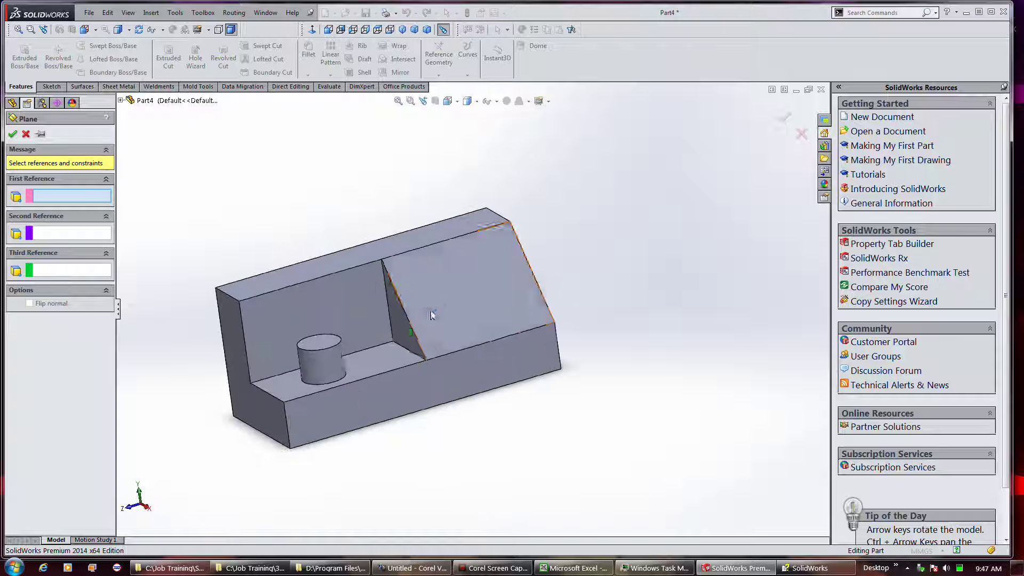
pyautogui.click(257, 403)
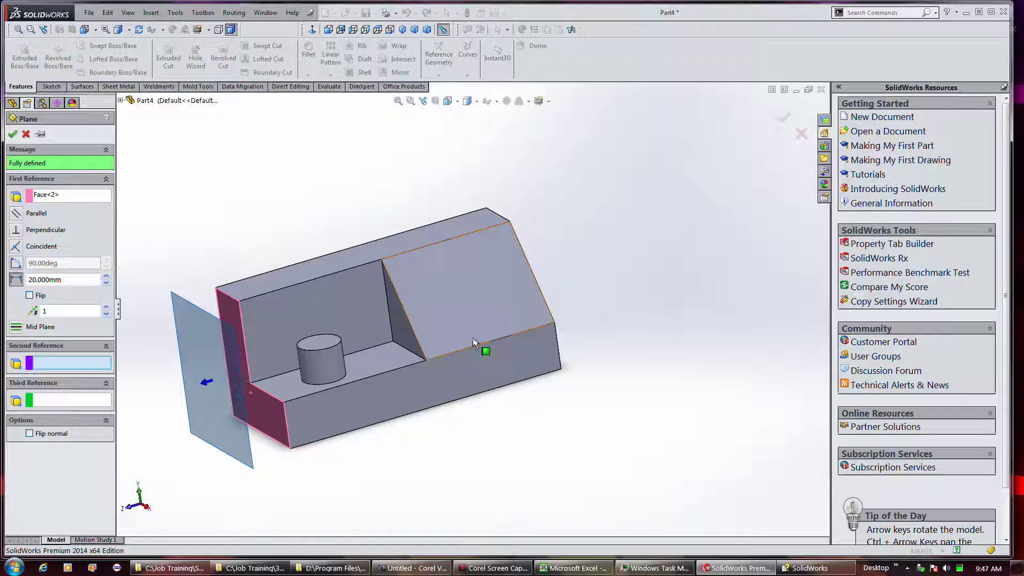
pyautogui.moveTo(617, 327); pyautogui.dragTo(544, 354, button='middle')
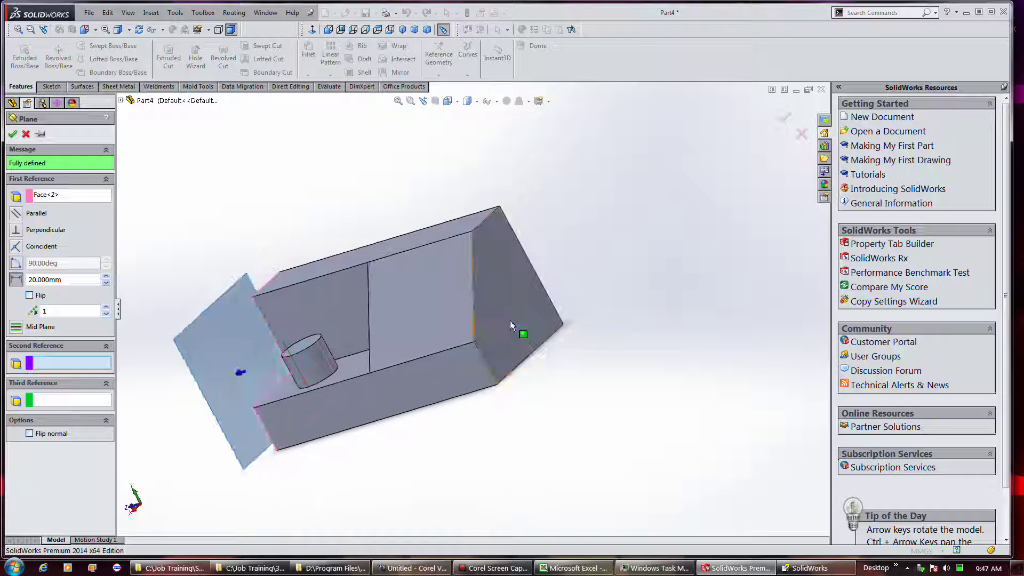
pyautogui.click(521, 336)
pyautogui.moveTo(328, 343); pyautogui.dragTo(349, 235, button='middle')
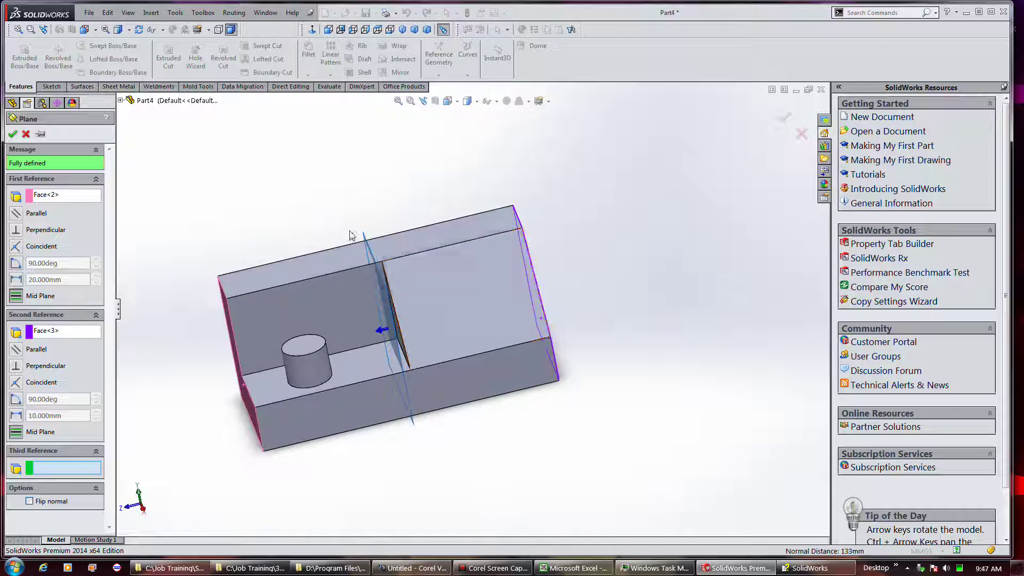
pyautogui.click(21, 281)
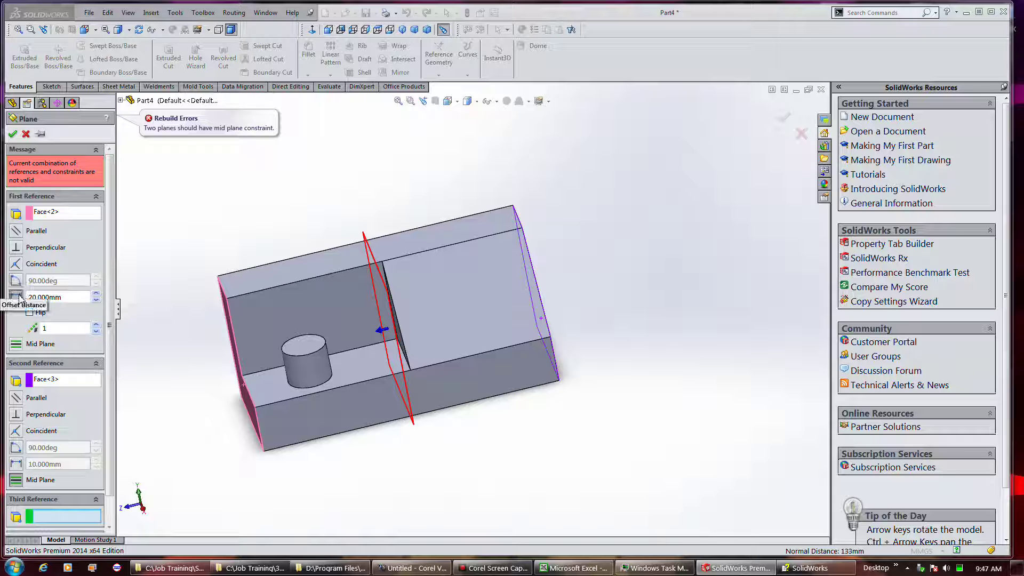
pyautogui.click(16, 344)
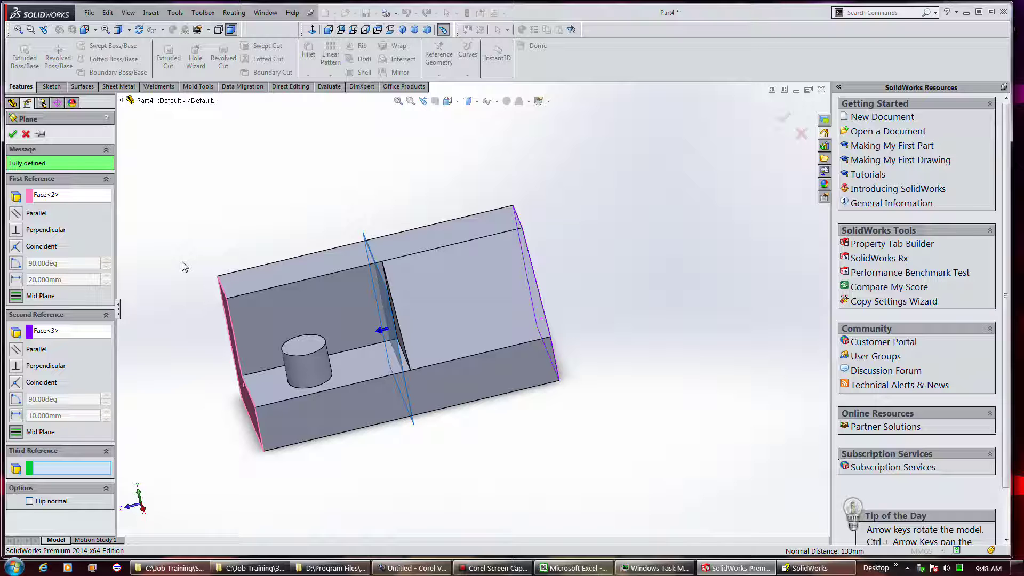
pyautogui.moveTo(246, 266); pyautogui.dragTo(269, 272, button='middle')
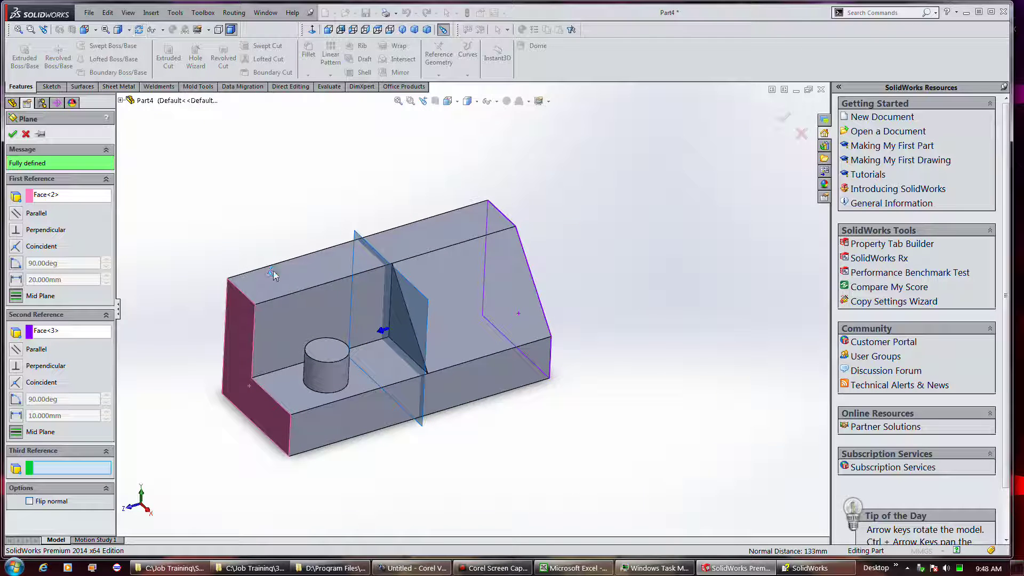
pyautogui.rightClick(75, 331)
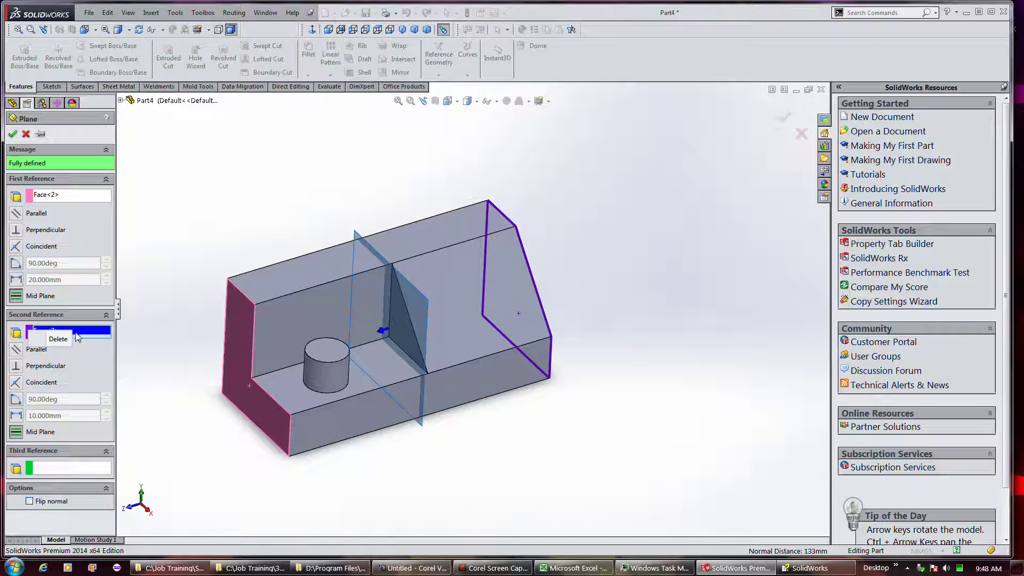
# - Drop the right end face and retry the plane perpendicular to the left end face and cylinder top
pyautogui.click(59, 340)
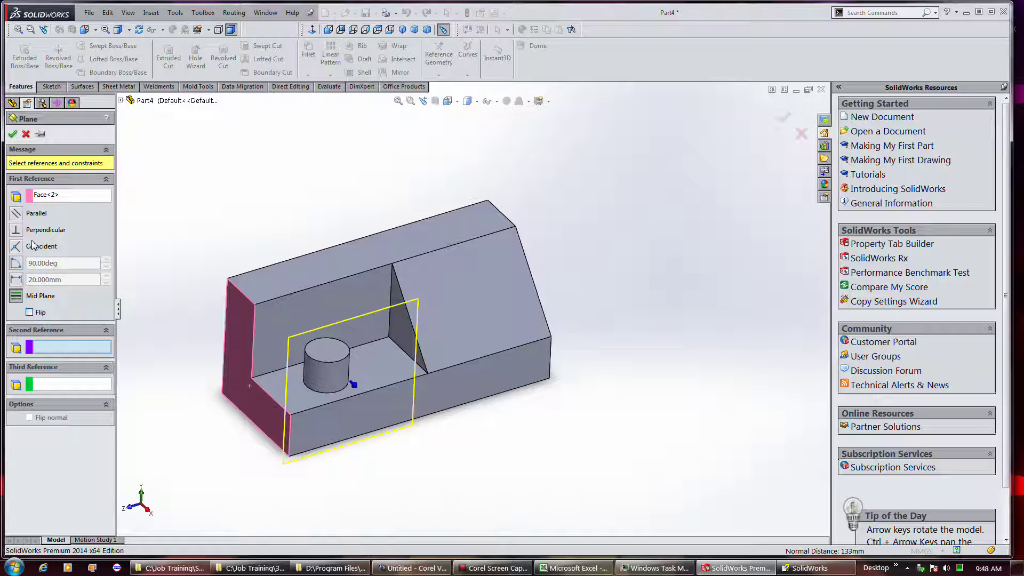
pyautogui.click(15, 231)
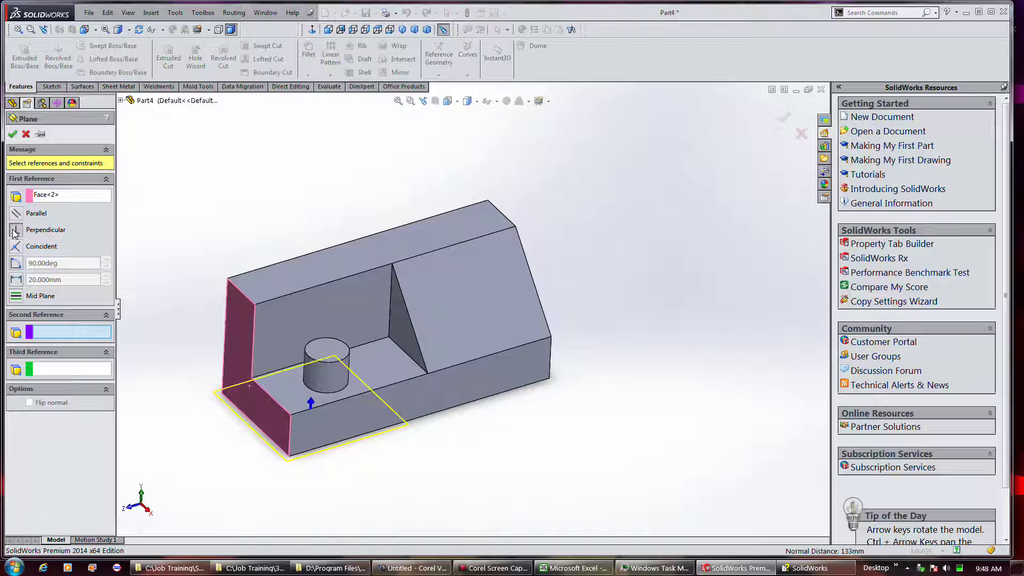
pyautogui.click(324, 356)
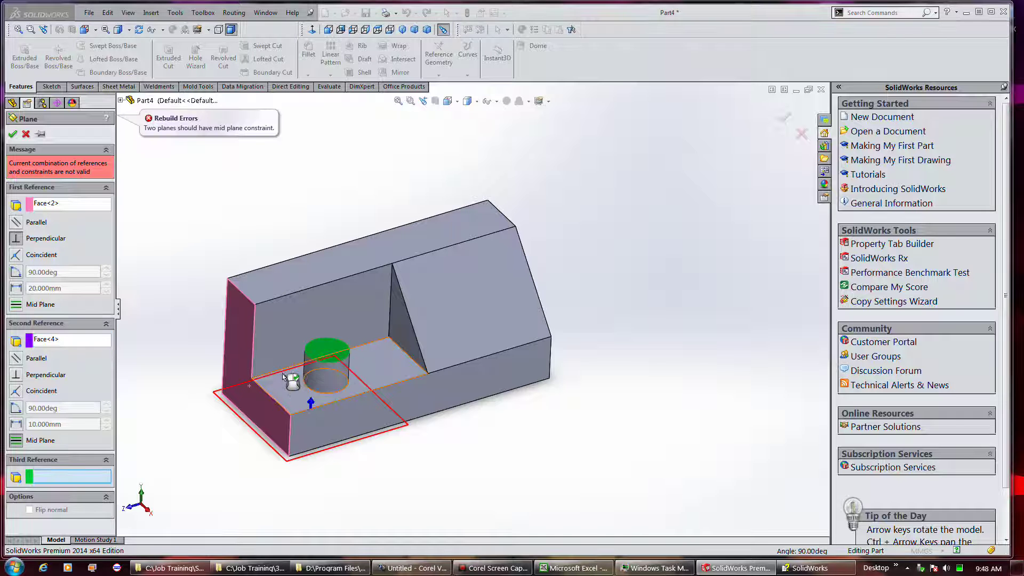
pyautogui.moveTo(283, 363); pyautogui.dragTo(307, 301, button='middle')
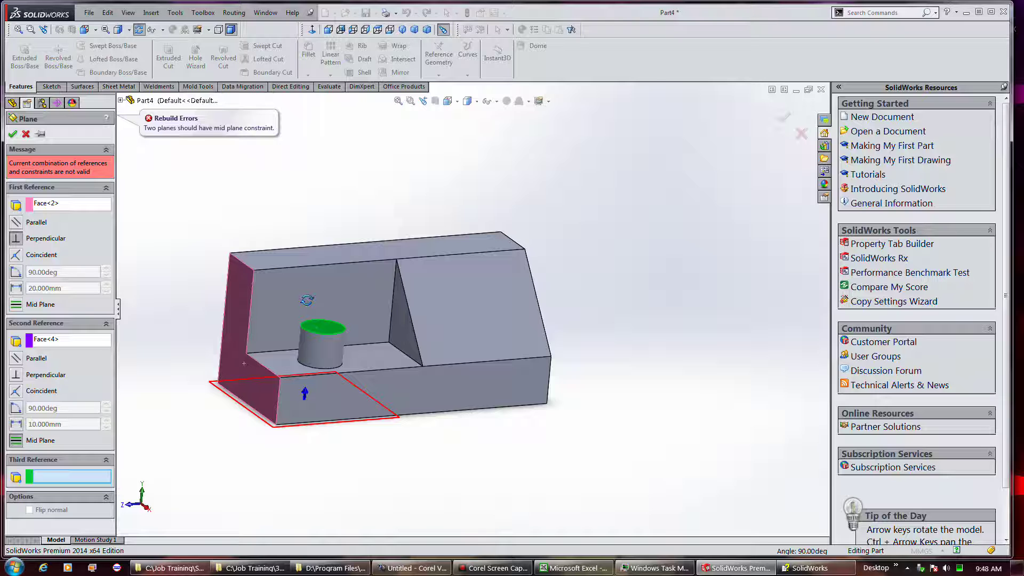
pyautogui.press('Escape')
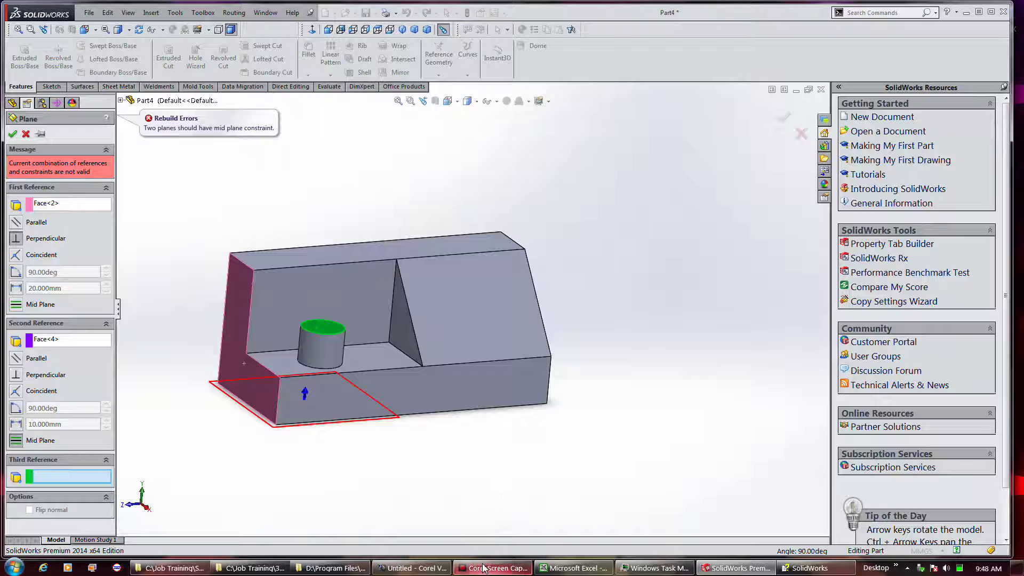
pyautogui.moveTo(484, 568)
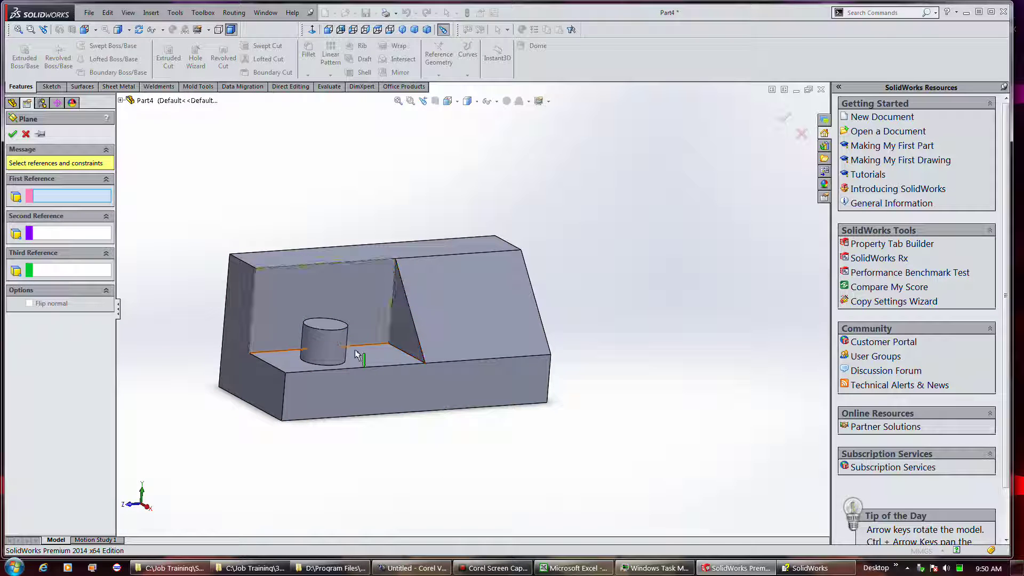
pyautogui.moveTo(356, 355); pyautogui.dragTo(401, 364, button='middle')
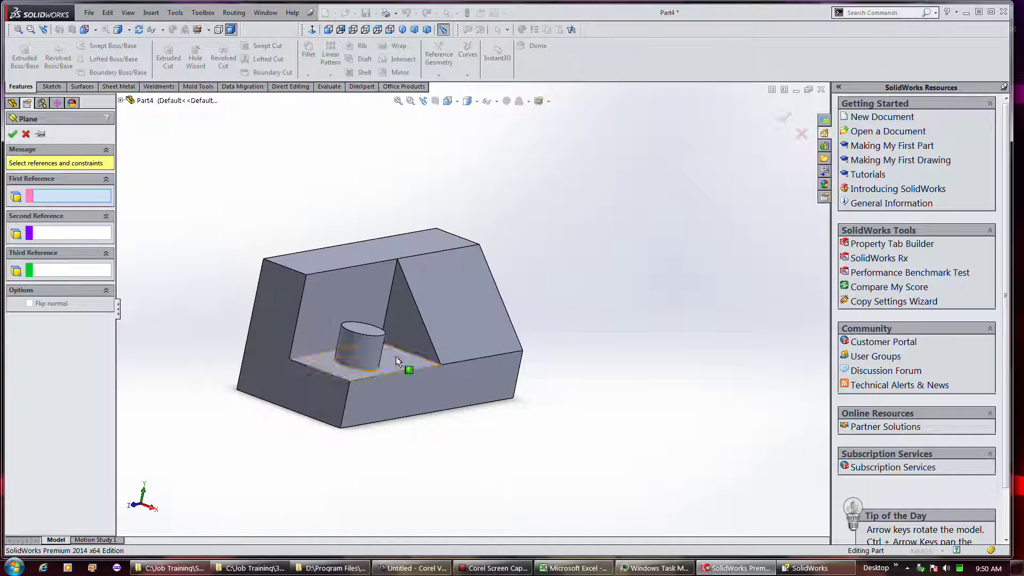
# - Reference the sloped face and its lower edge and angle the plane at 45°
pyautogui.click(459, 323)
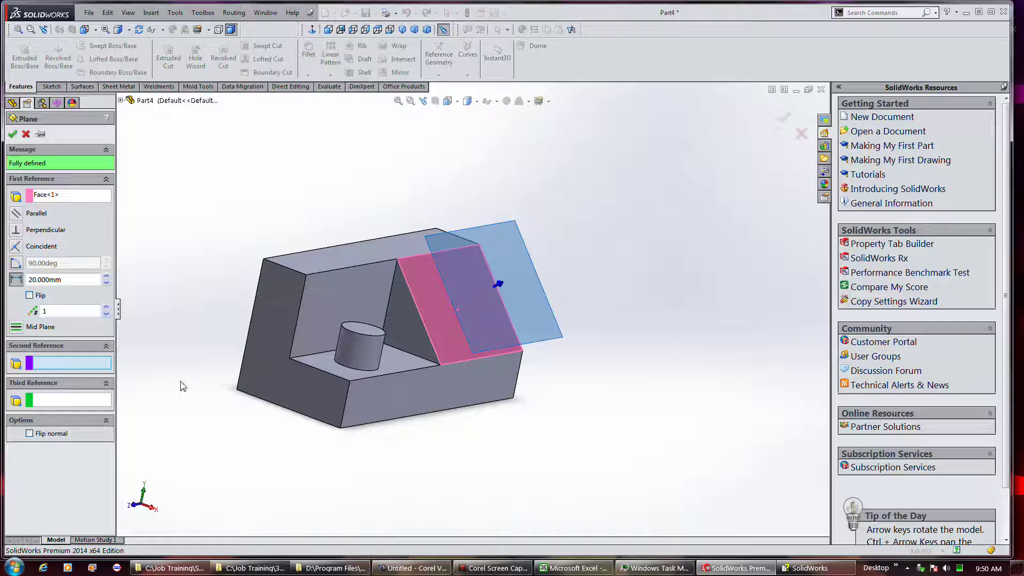
pyautogui.click(459, 366)
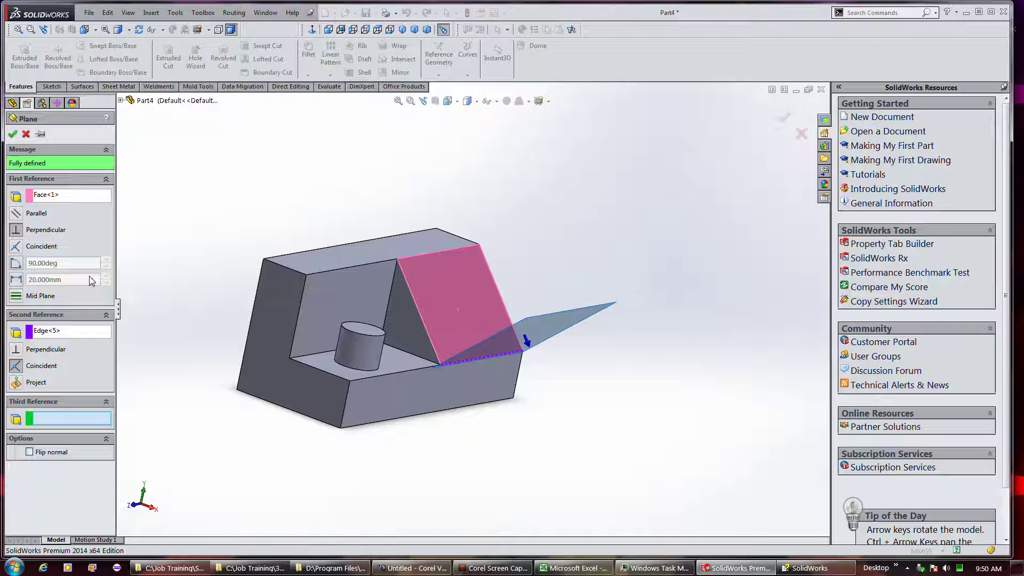
pyautogui.click(17, 264)
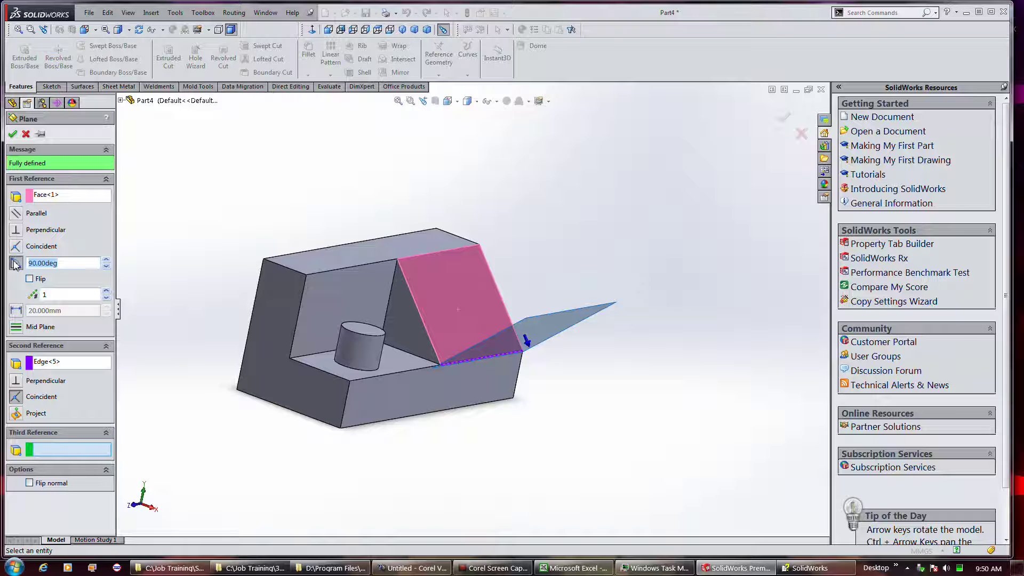
pyautogui.write('45')
pyautogui.press('Return')
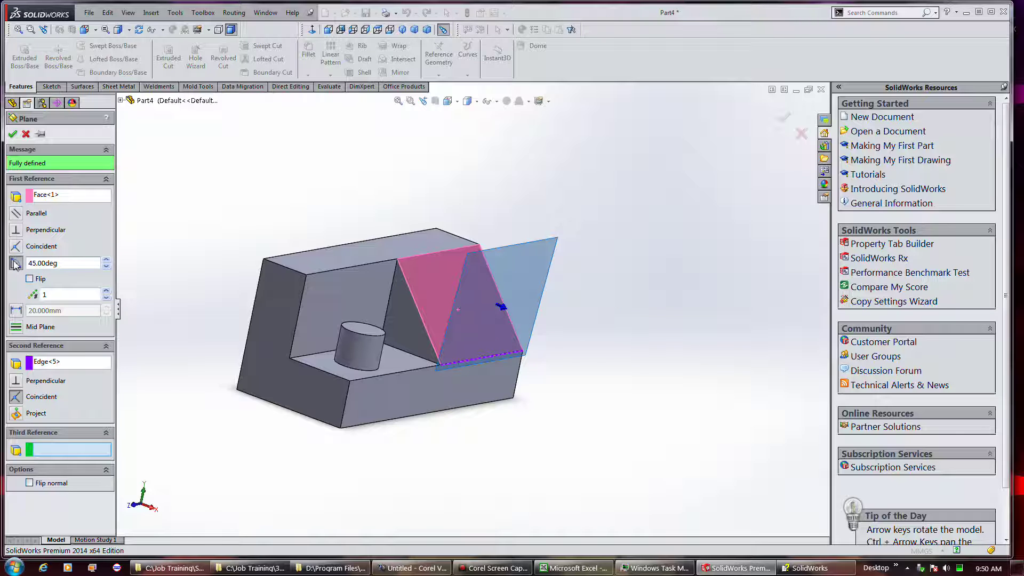
# - Toggle Flip on and back off, and increase the number of angled planes to 4
pyautogui.click(29, 280)
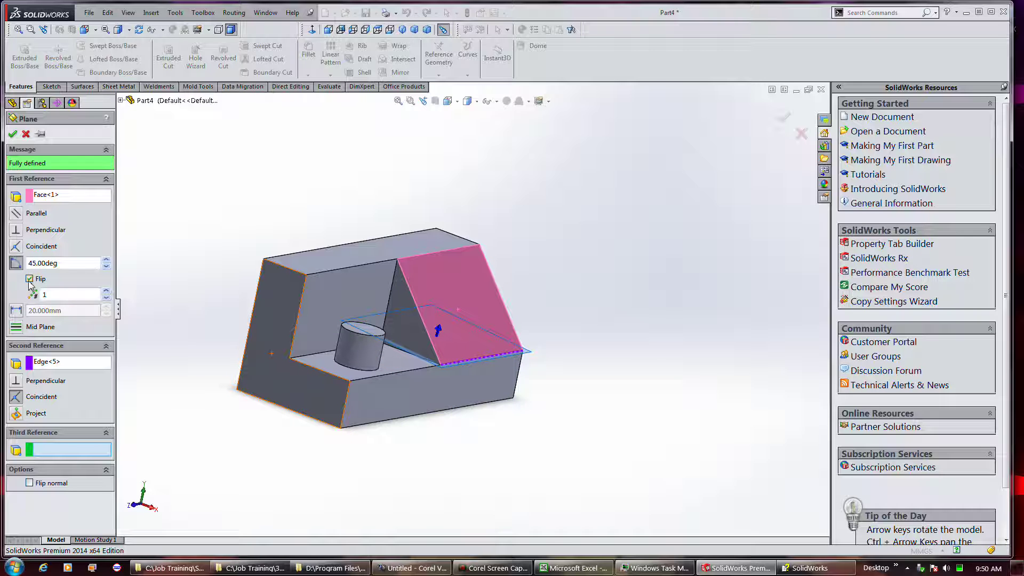
pyautogui.moveTo(309, 368)
pyautogui.mouseDown(button='middle')
pyautogui.moveTo(357, 369)
pyautogui.moveTo(328, 367)
pyautogui.mouseUp(button='middle')
pyautogui.click(30, 279)
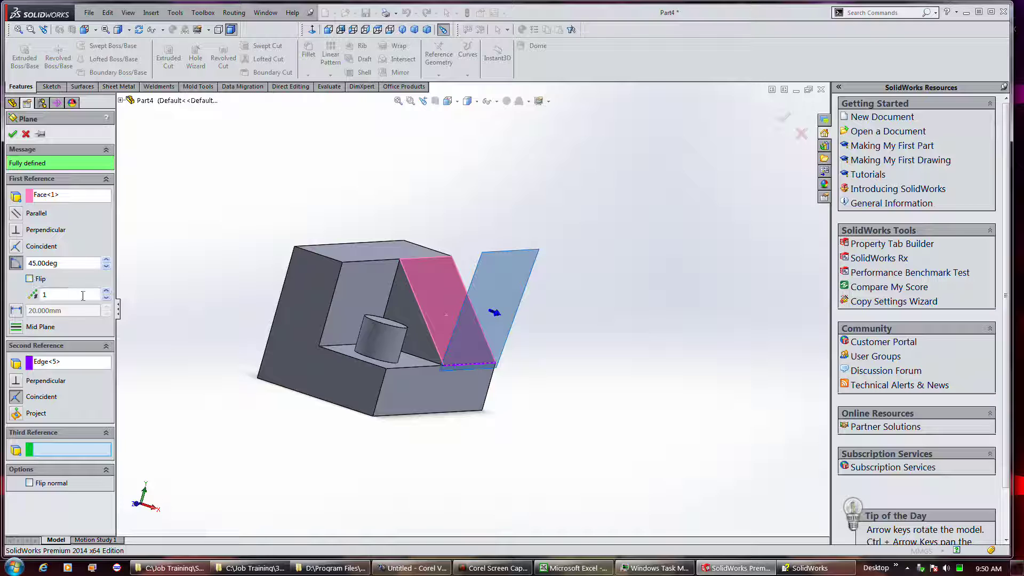
pyautogui.click(106, 292)
pyautogui.click(106, 291)
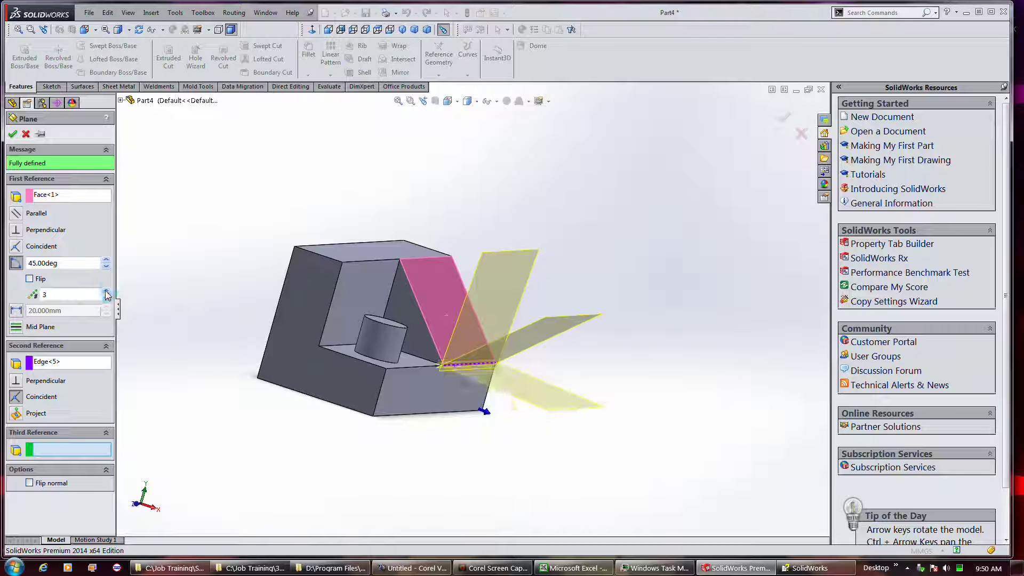
pyautogui.click(106, 291)
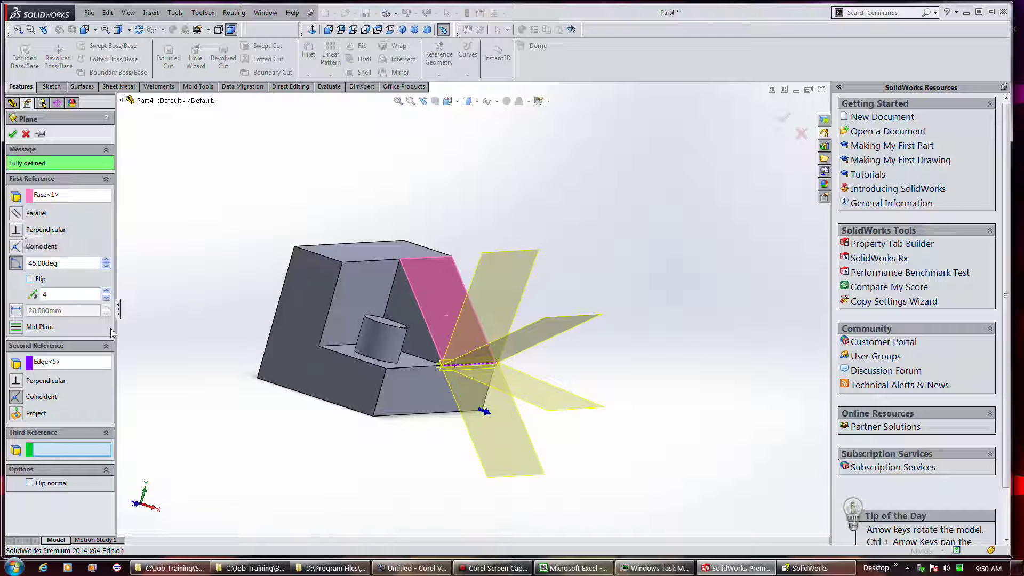
# - Drop the edge reference, preview three planes offset 20 mm, then remove the sloped face reference
pyautogui.click(54, 362)
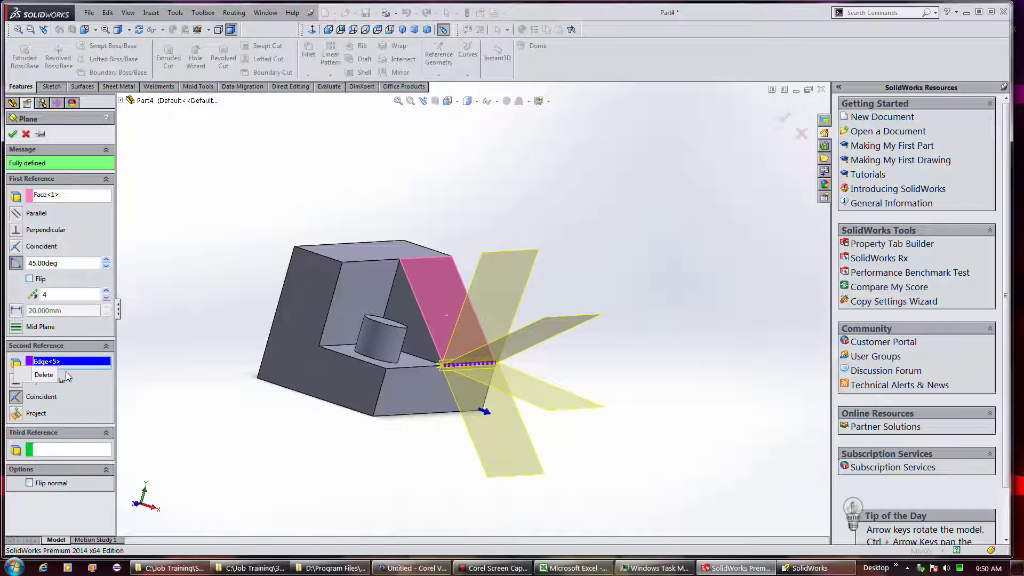
pyautogui.press('Delete')
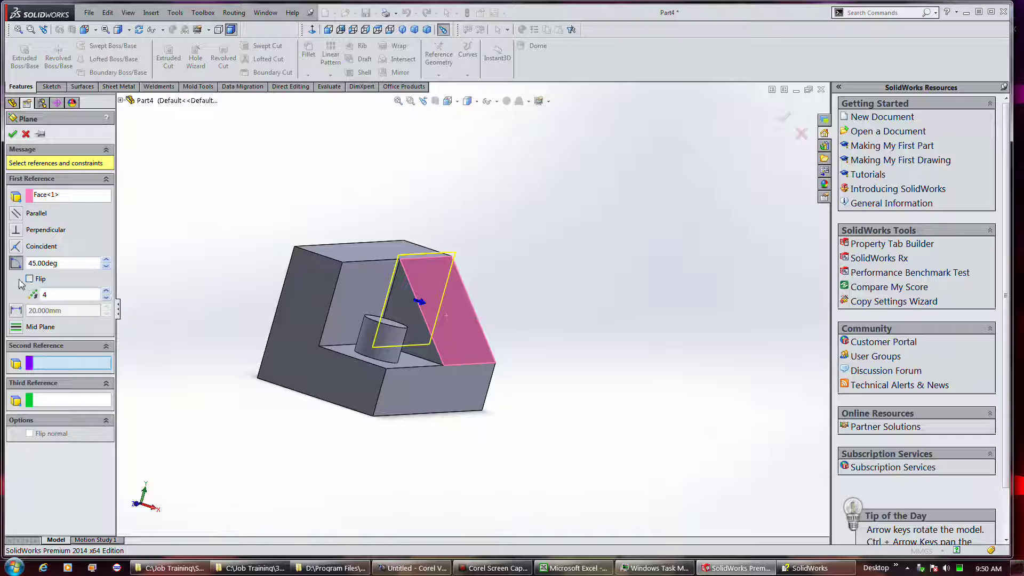
pyautogui.click(17, 311)
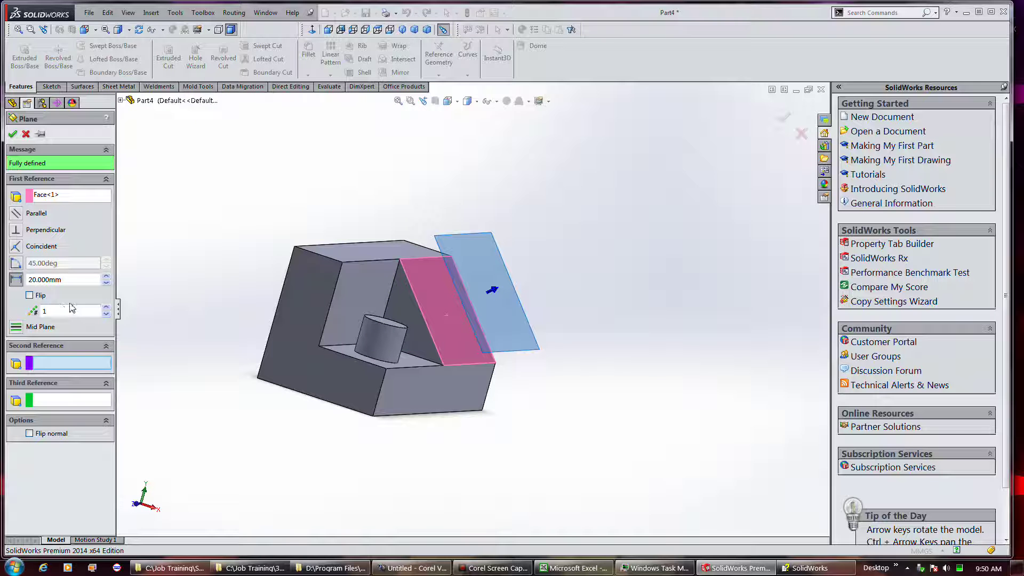
pyautogui.click(106, 307)
pyautogui.click(106, 308)
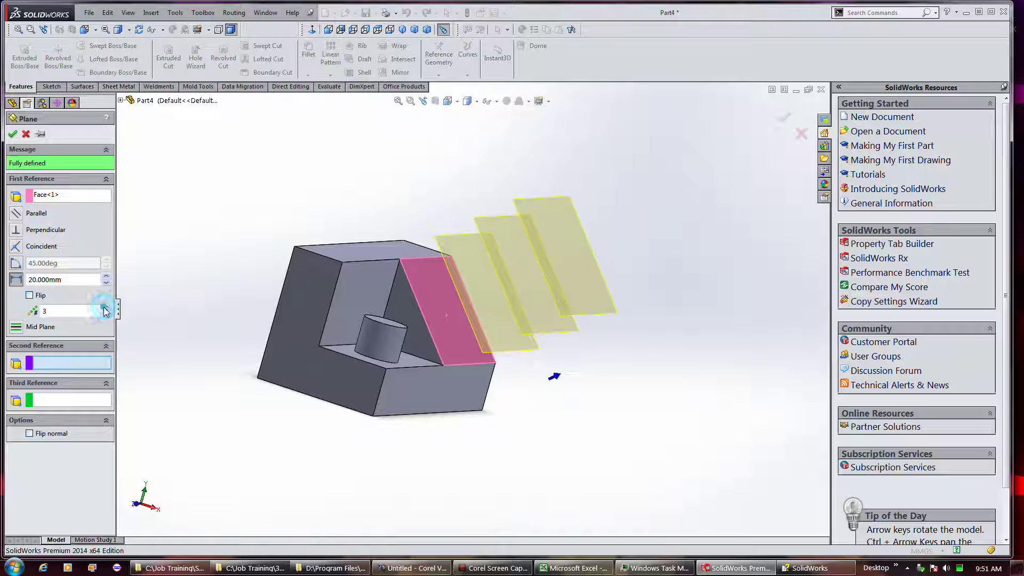
pyautogui.click(64, 197)
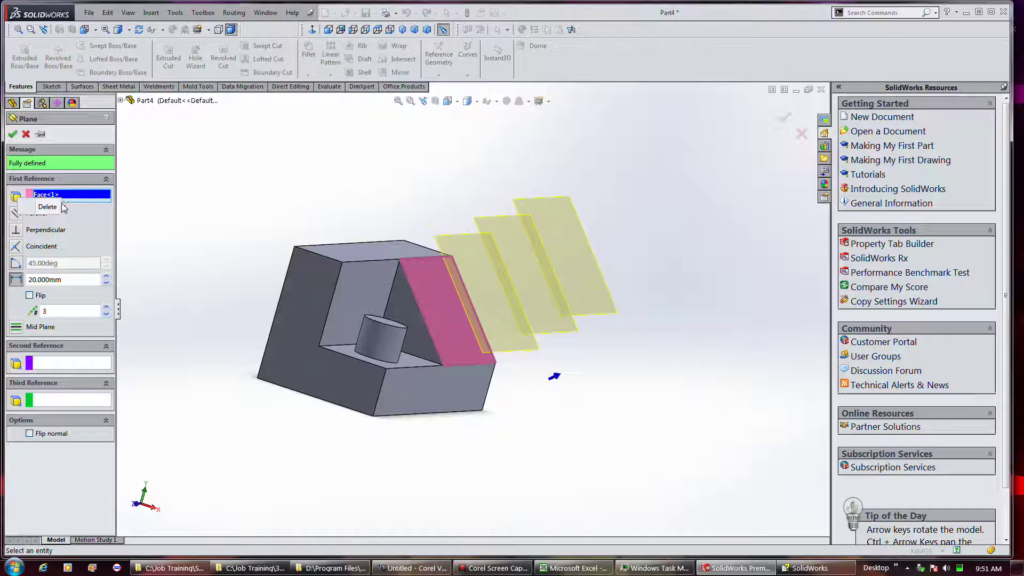
pyautogui.press('Delete')
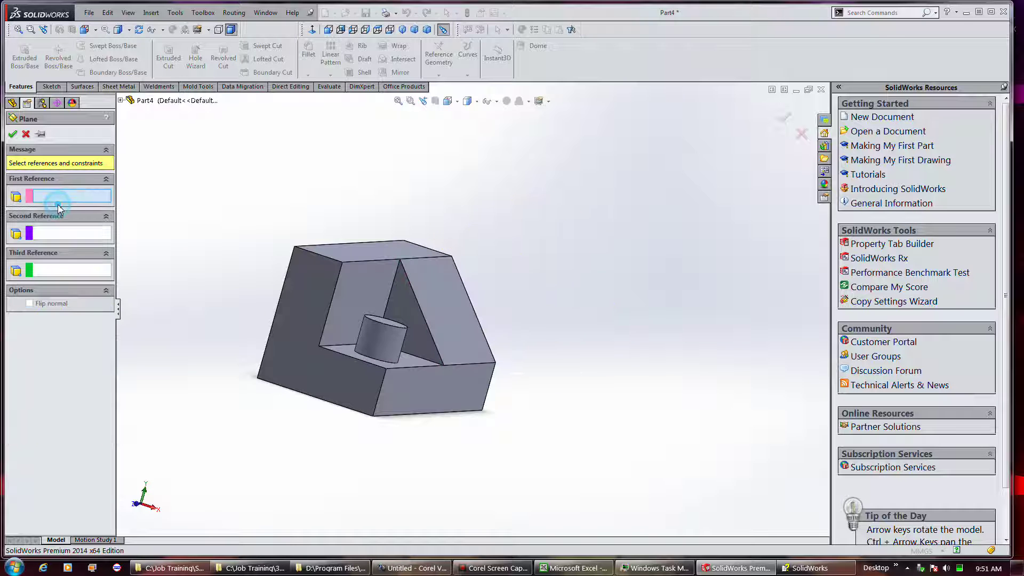
# - Reference the inner edge and top inner corner vertex, then delete the edge, keeping only the vertex
pyautogui.click(376, 370)
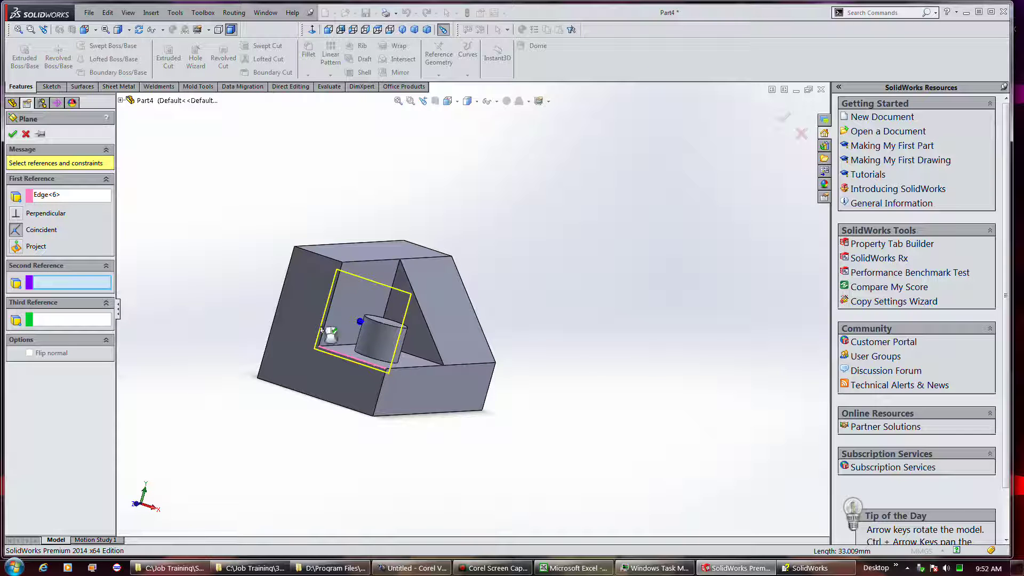
pyautogui.click(401, 261)
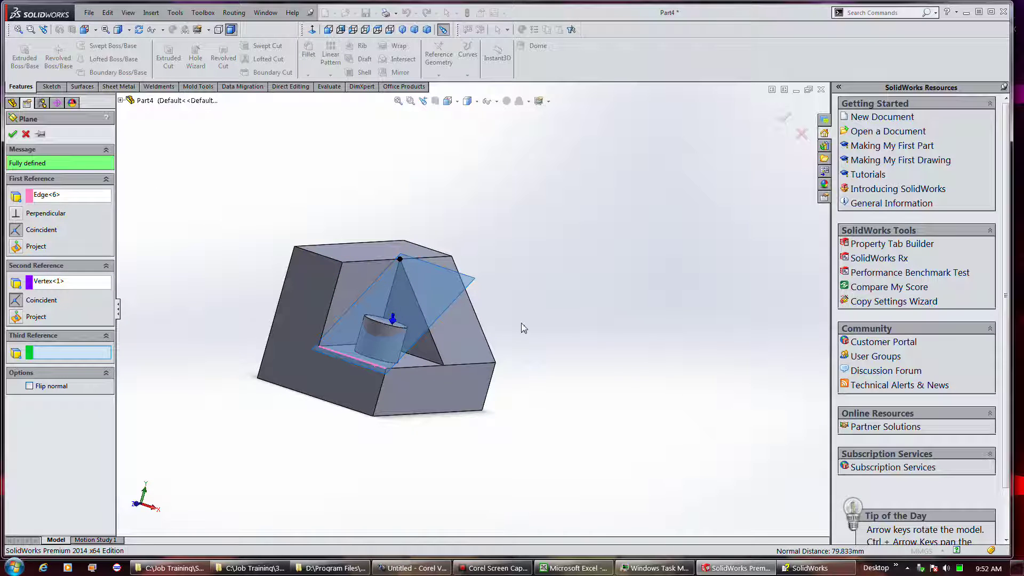
pyautogui.moveTo(522, 328); pyautogui.dragTo(468, 338, button='middle')
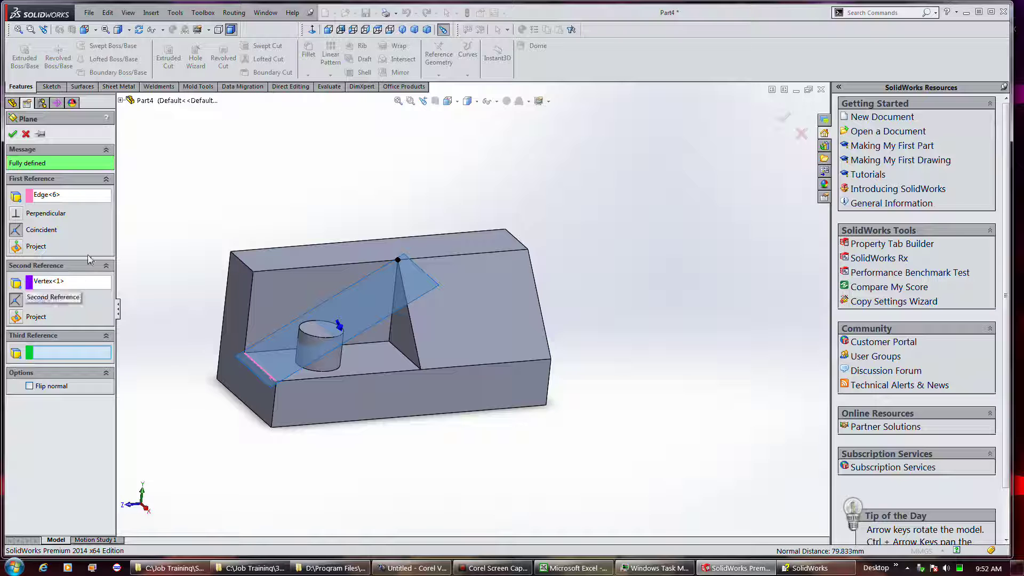
pyautogui.click(80, 195)
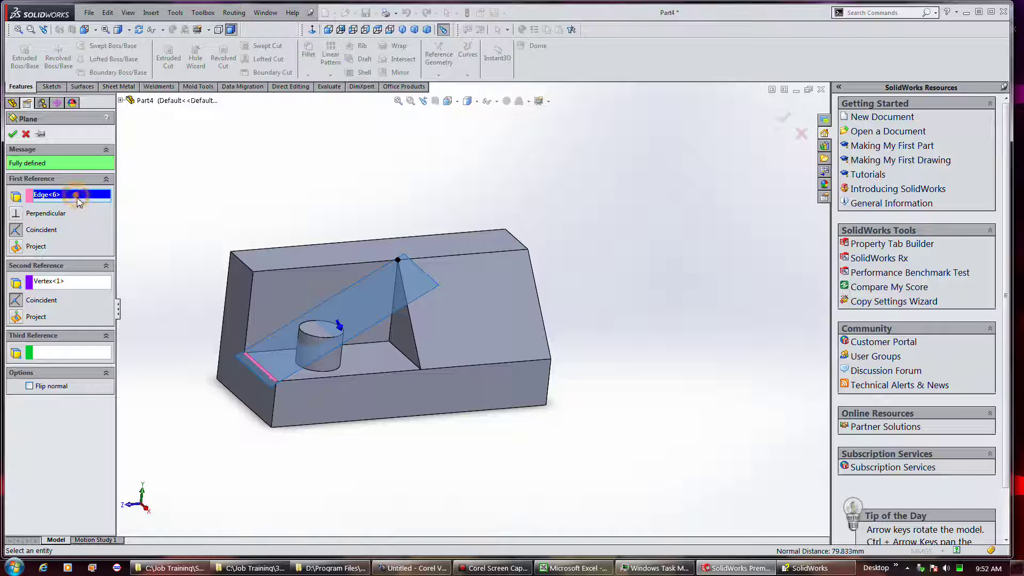
pyautogui.rightClick(79, 197)
pyautogui.click(69, 208)
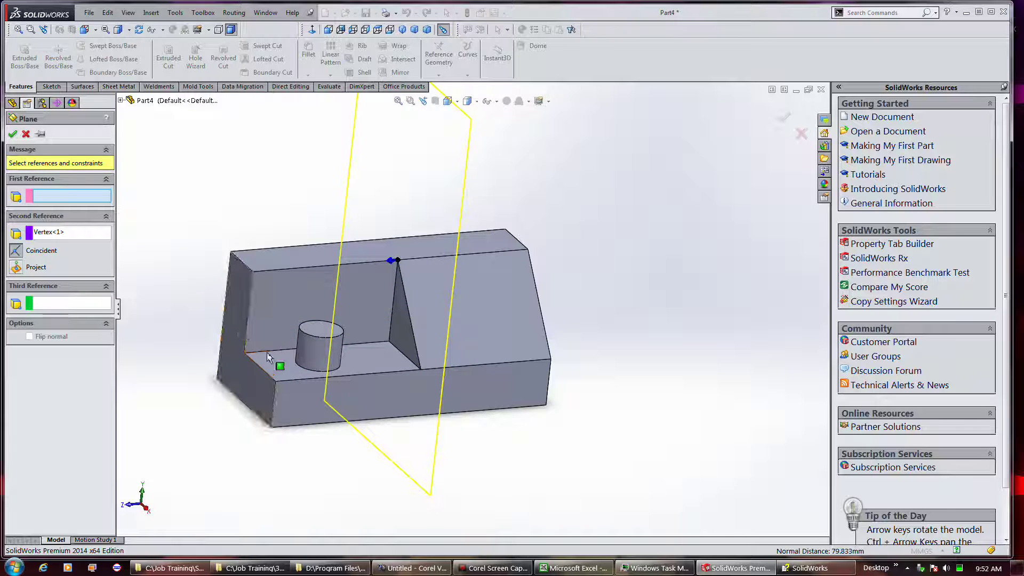
# - Define the plane through three vertices, replacing the third with the top-left corner vertex
pyautogui.click(276, 383)
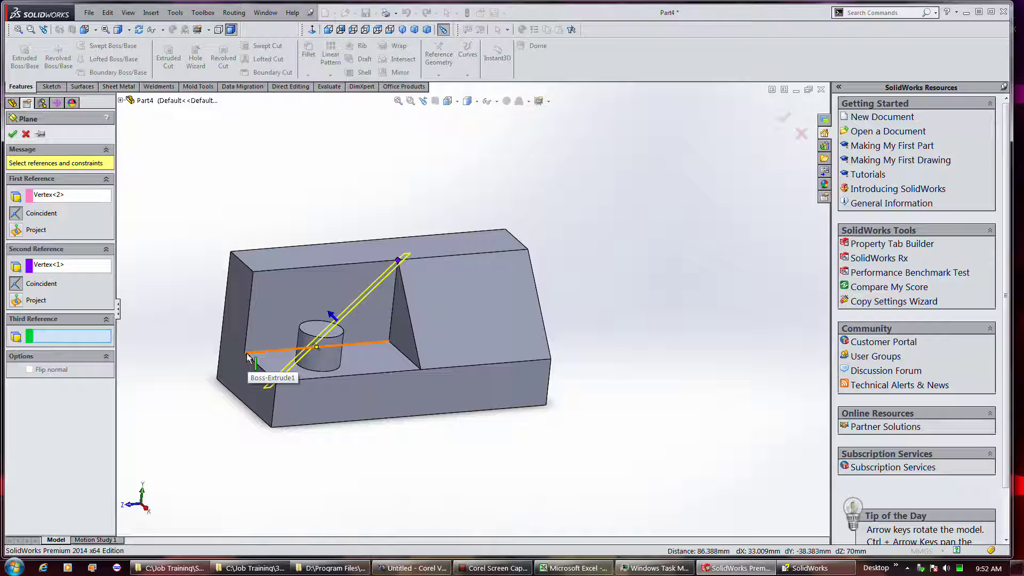
pyautogui.click(254, 274)
pyautogui.moveTo(335, 458)
pyautogui.mouseDown(button='middle')
pyautogui.moveTo(386, 438)
pyautogui.moveTo(327, 441)
pyautogui.moveTo(343, 452)
pyautogui.mouseUp(button='middle')
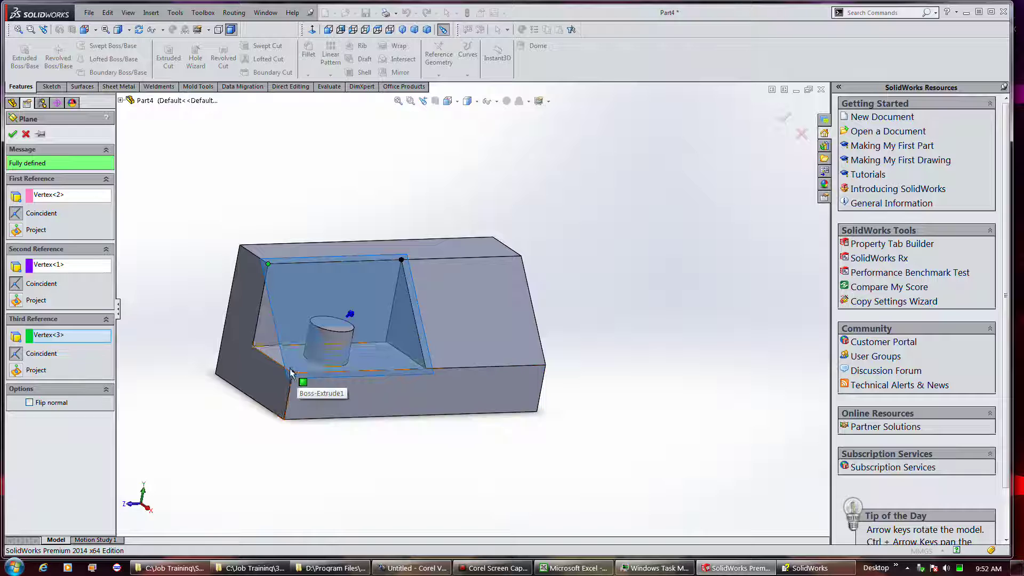
pyautogui.click(66, 335)
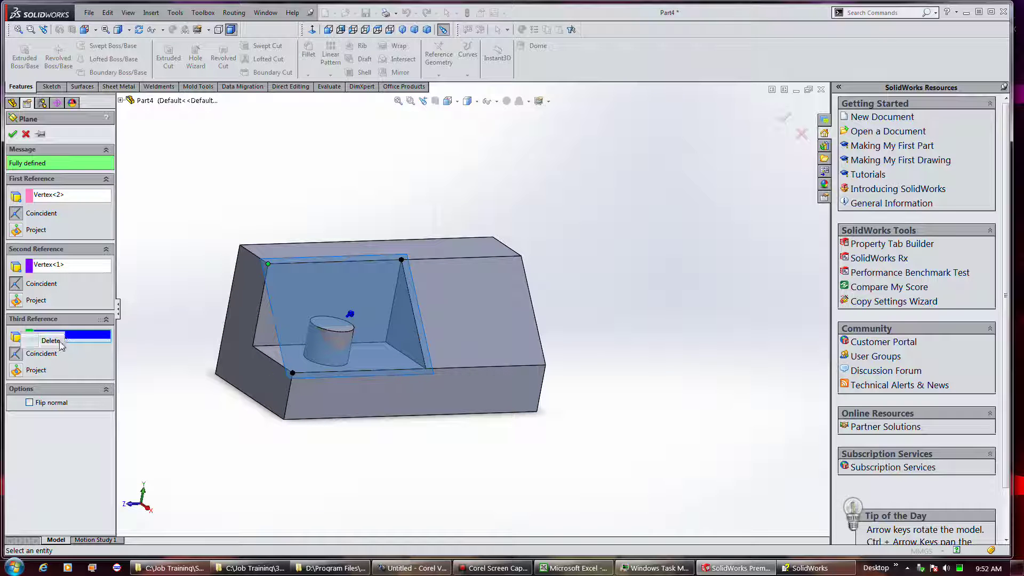
pyautogui.press('Delete')
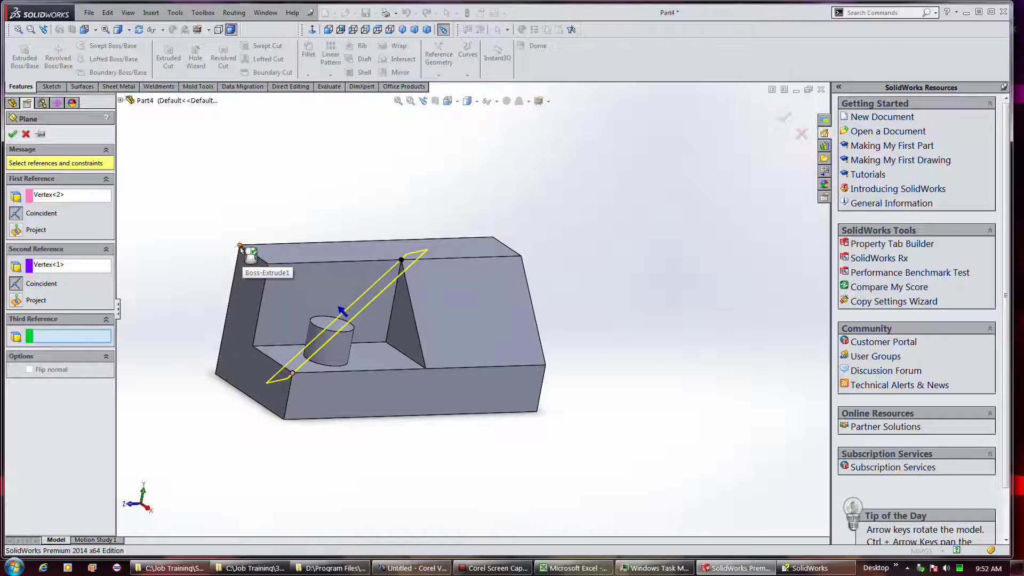
pyautogui.click(241, 247)
pyautogui.moveTo(195, 356)
pyautogui.mouseDown(button='middle')
pyautogui.moveTo(226, 359)
pyautogui.moveTo(201, 368)
pyautogui.mouseUp(button='middle')
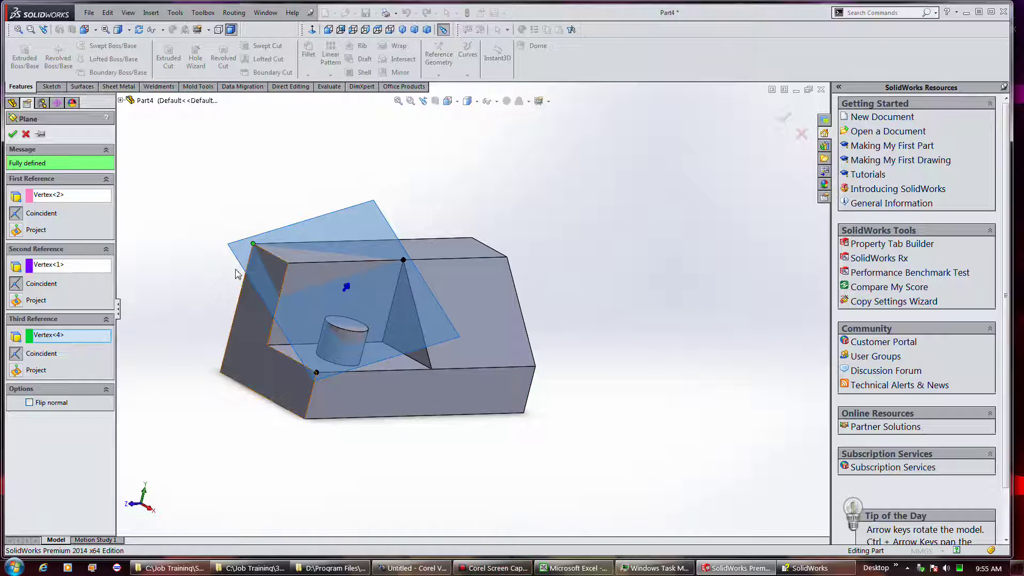
# - Accept Plane1, enlarge it up and to the left, and start a new reference axis
pyautogui.click(13, 134)
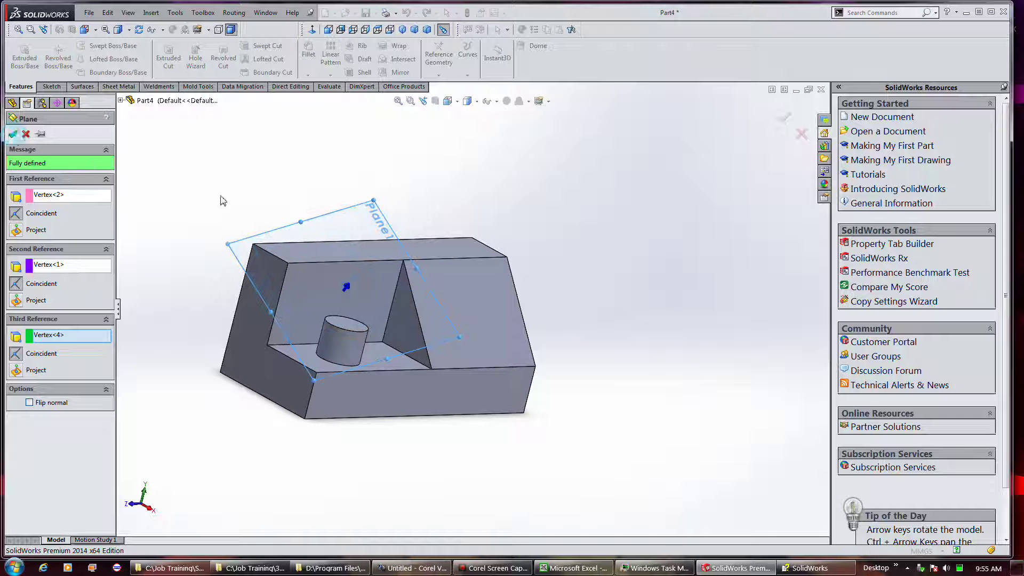
pyautogui.click(309, 221)
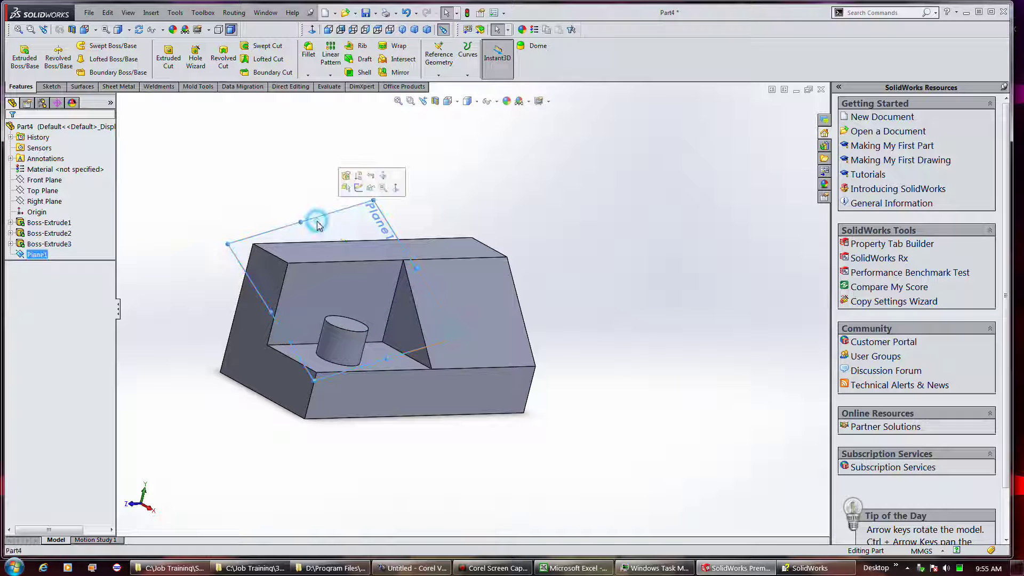
pyautogui.moveTo(301, 223); pyautogui.dragTo(286, 198)
pyautogui.click(467, 183)
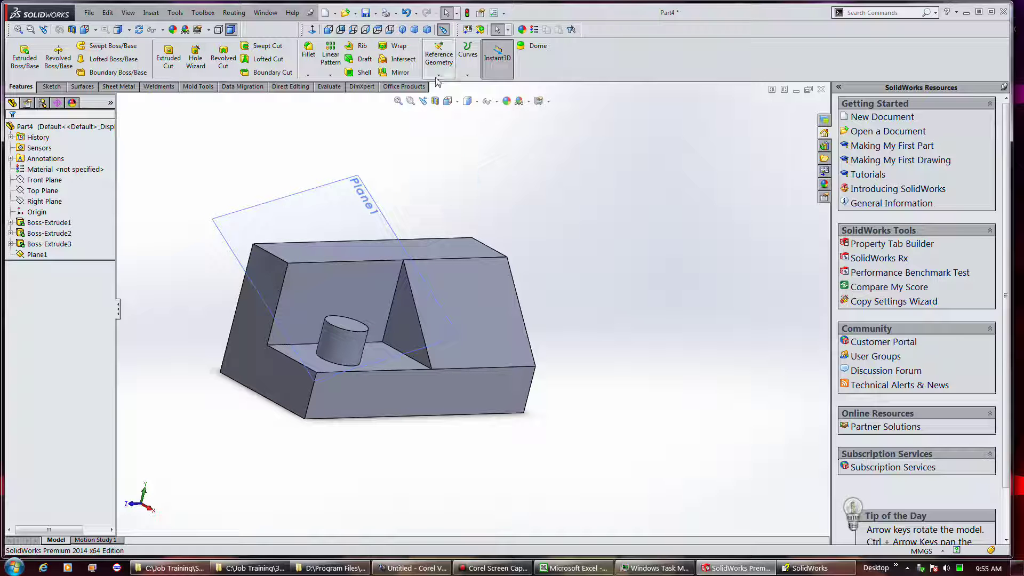
pyautogui.click(439, 56)
pyautogui.click(446, 98)
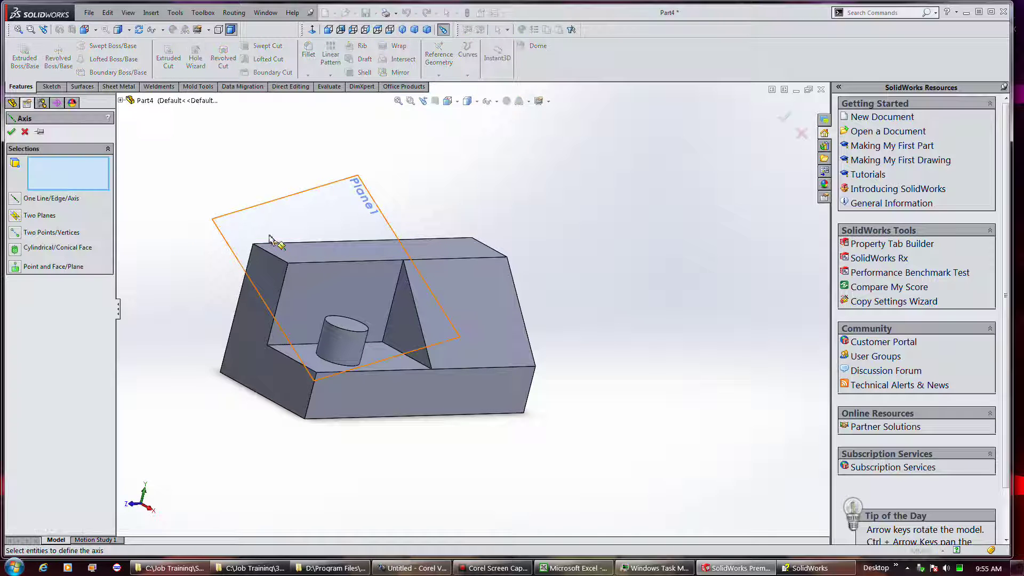
pyautogui.click(15, 199)
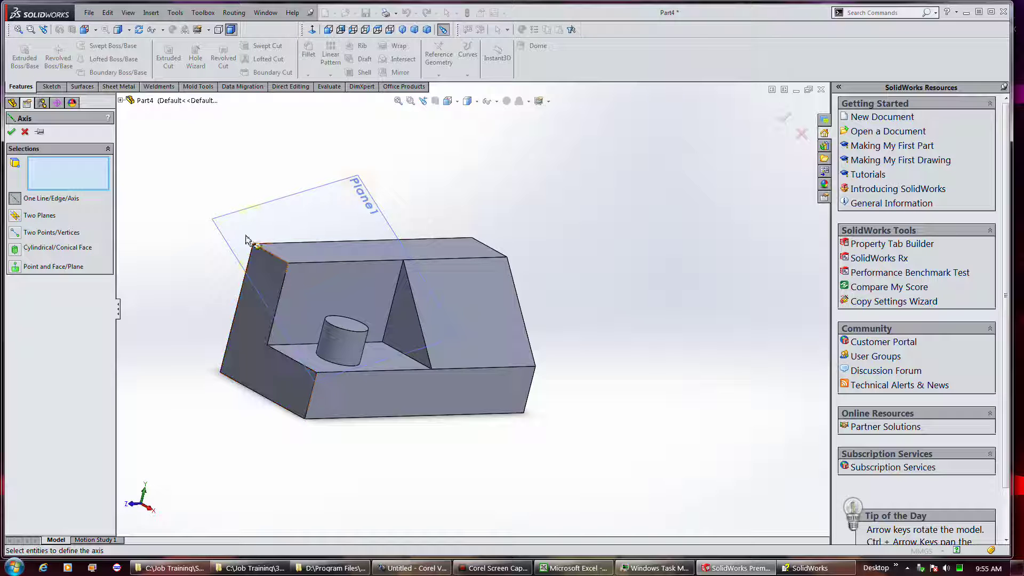
pyautogui.click(269, 255)
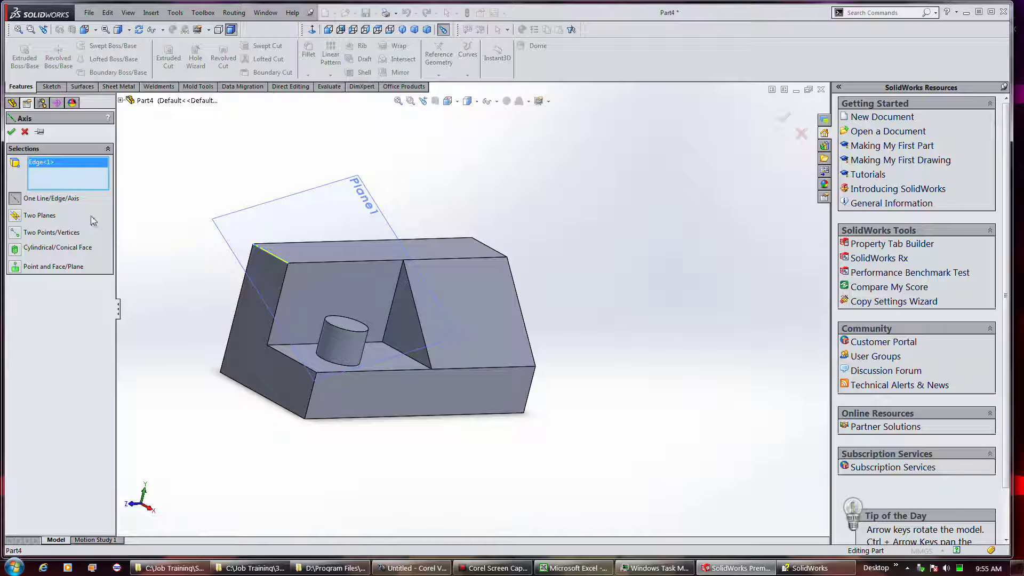
pyautogui.click(15, 217)
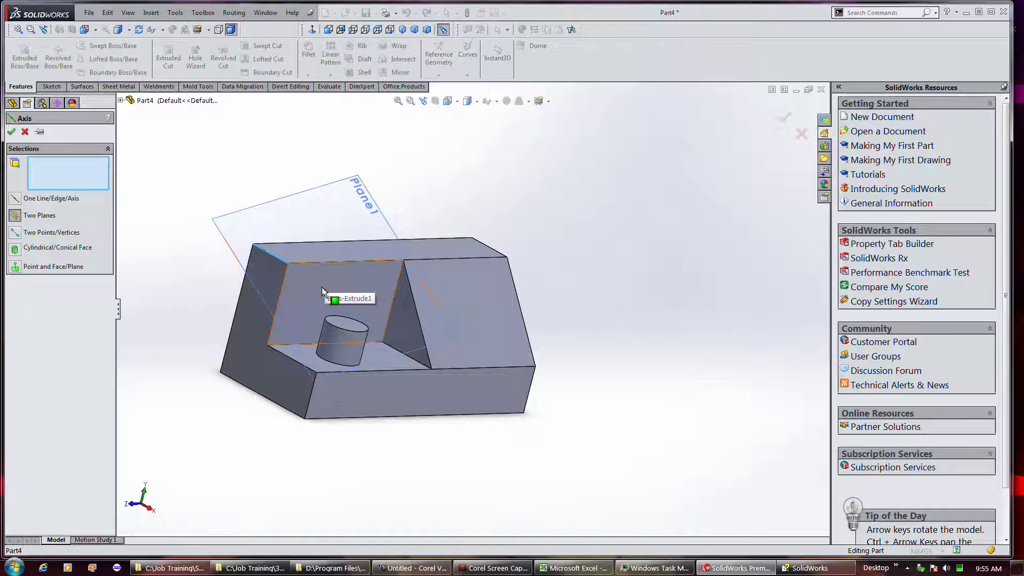
pyautogui.click(341, 307)
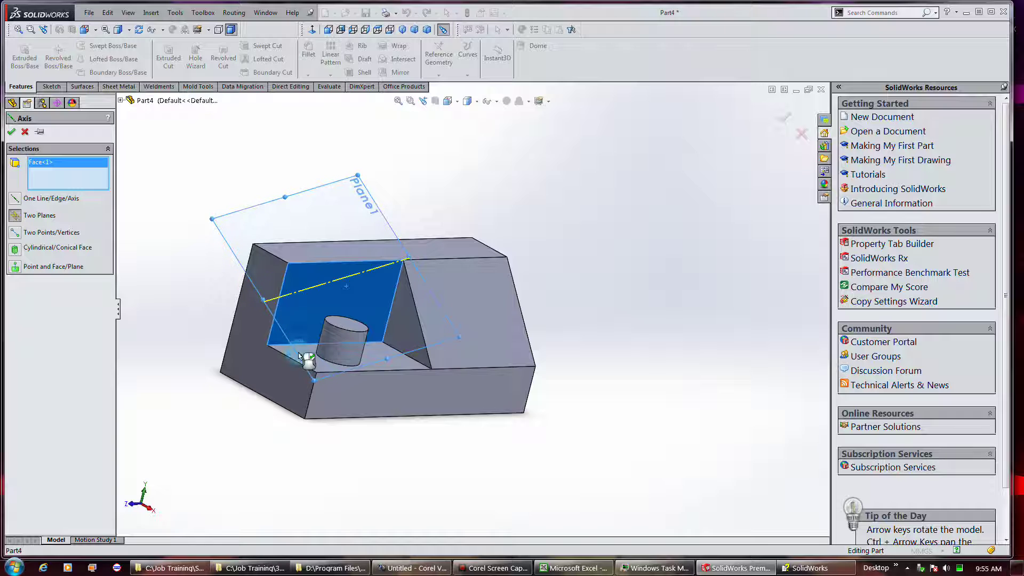
pyautogui.click(300, 356)
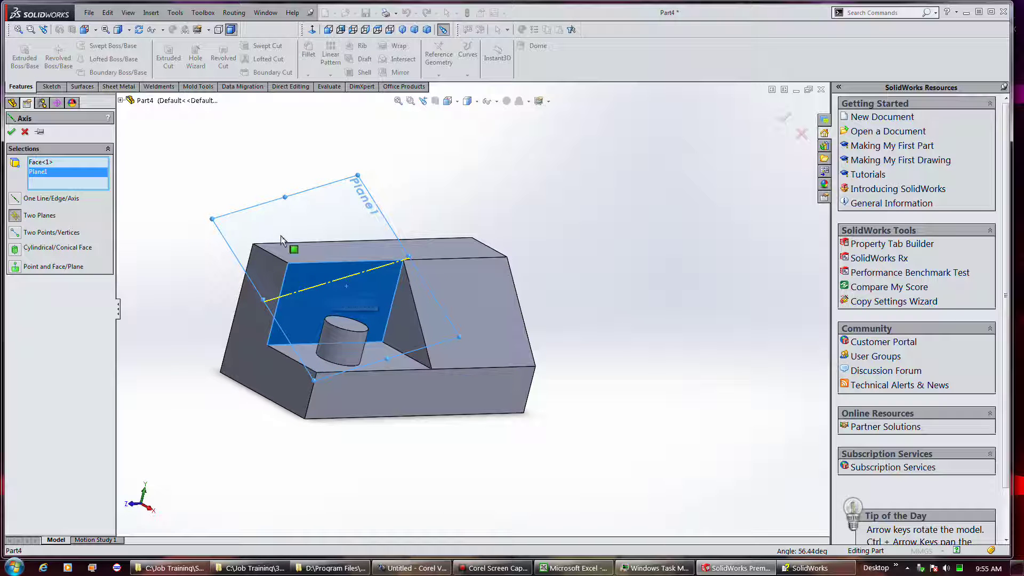
pyautogui.moveTo(277, 235); pyautogui.dragTo(380, 280, button='middle')
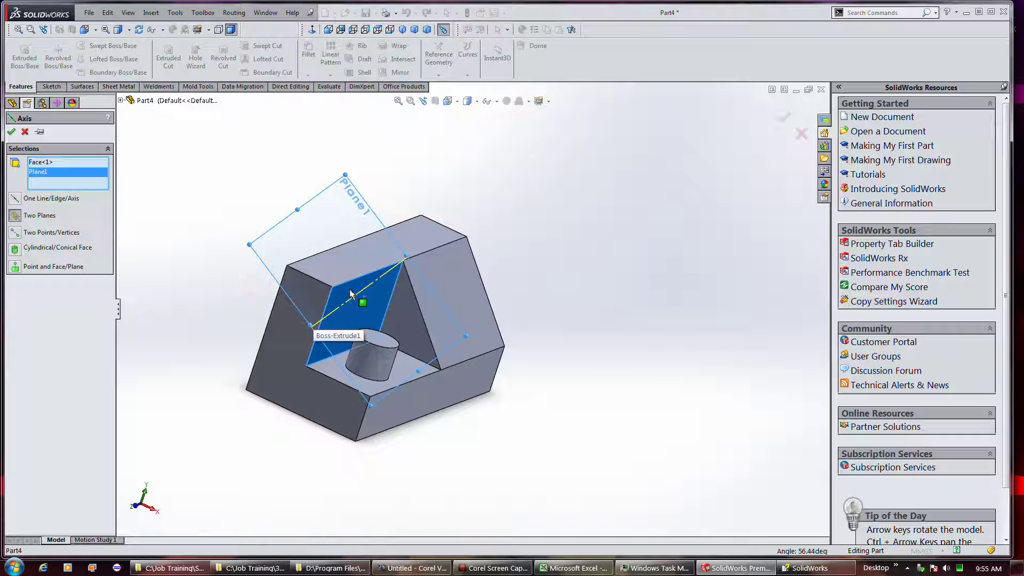
pyautogui.click(18, 234)
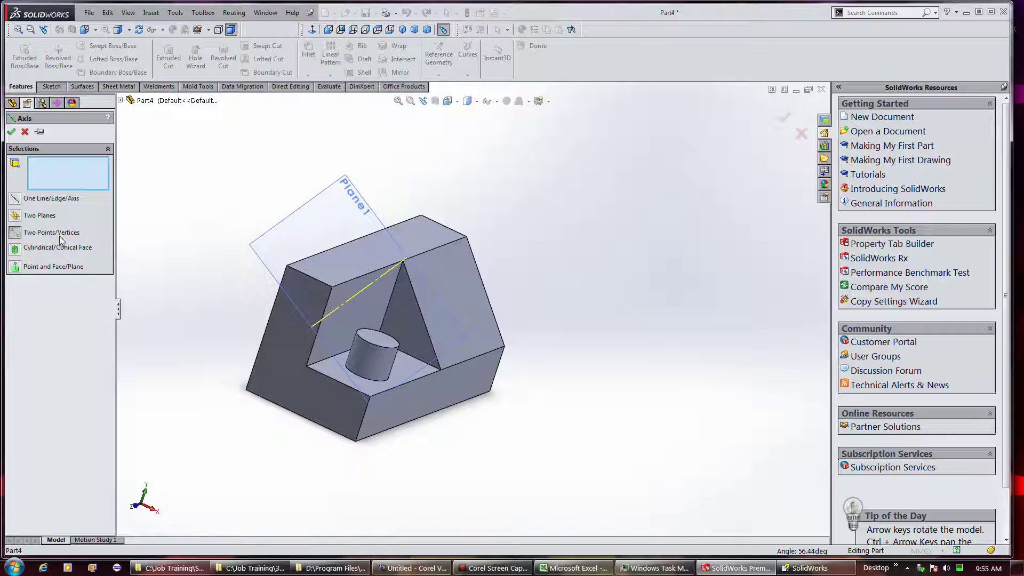
# - Try defining the axis through two vertices, then through the cylinder's curved face
pyautogui.click(371, 397)
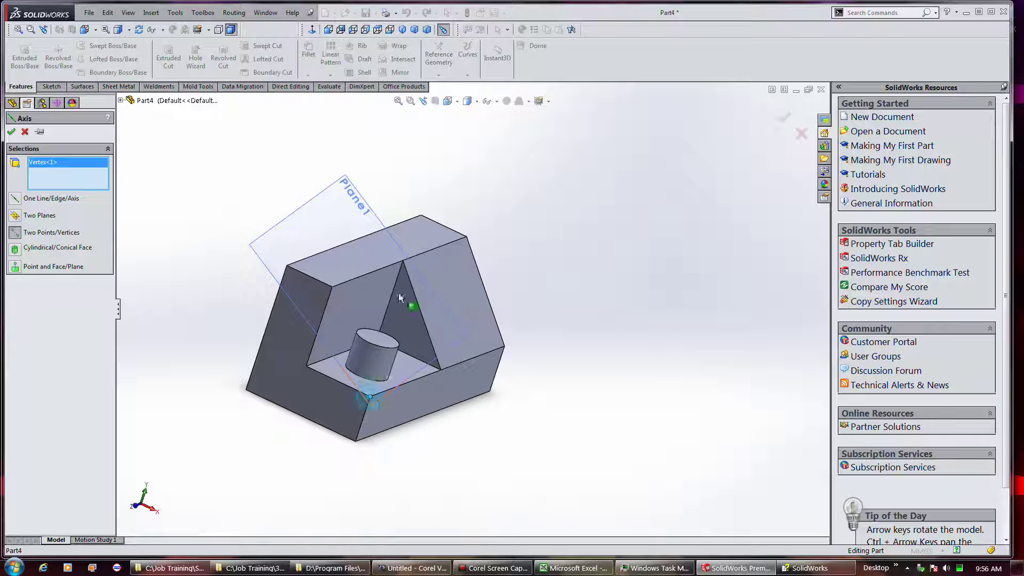
pyautogui.click(403, 260)
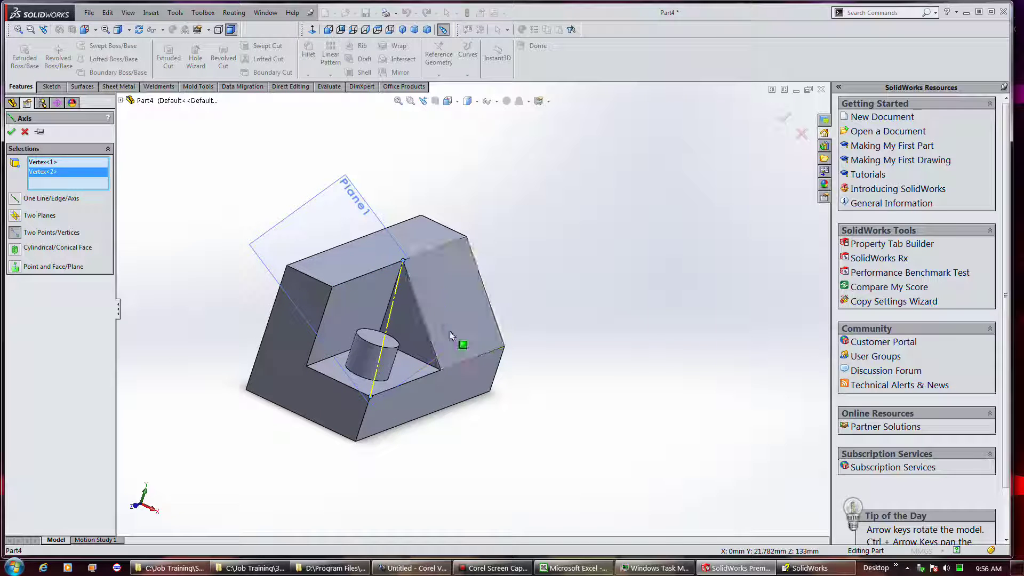
pyautogui.moveTo(556, 331); pyautogui.dragTo(569, 300, button='middle')
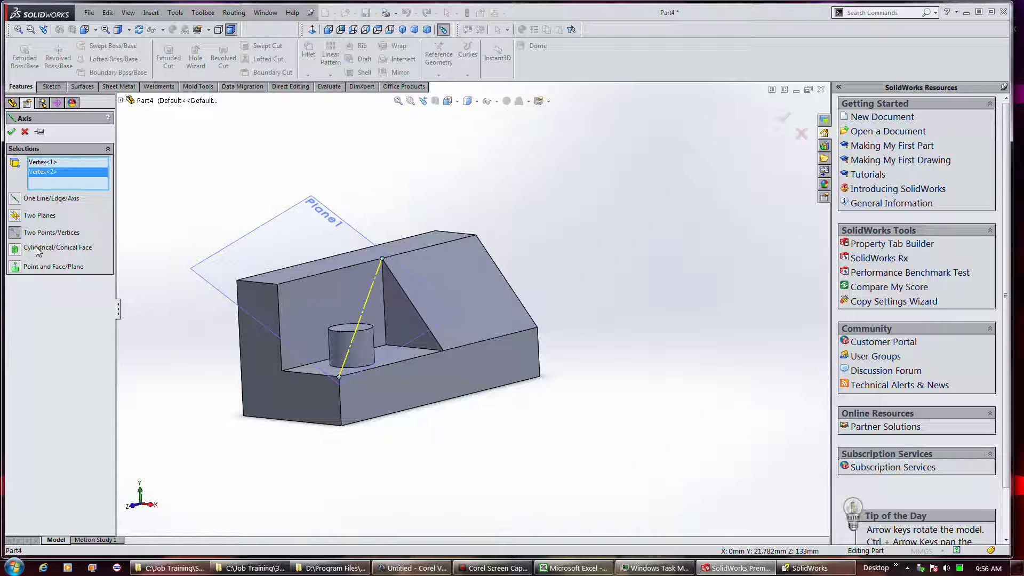
pyautogui.click(14, 248)
pyautogui.click(355, 349)
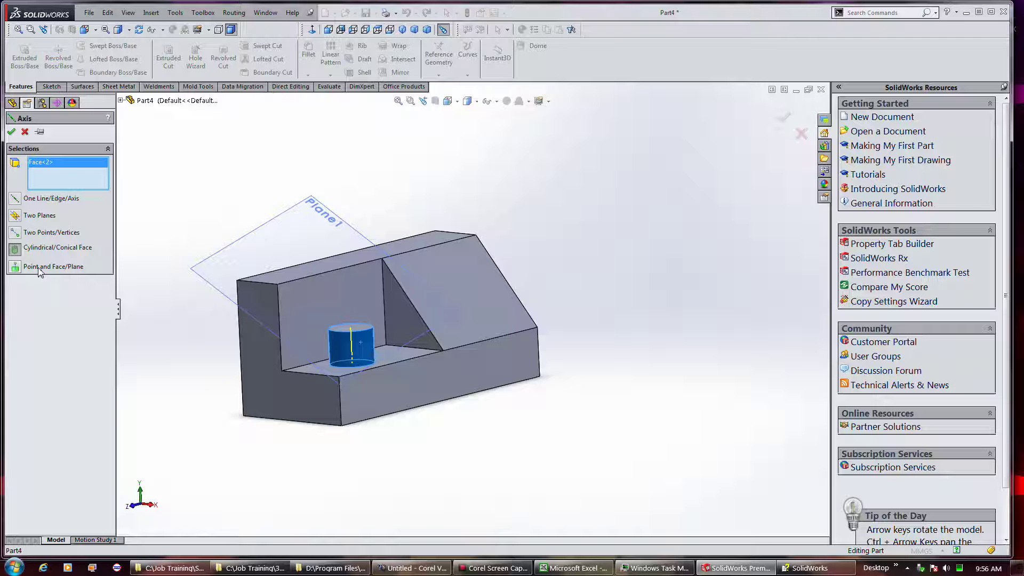
pyautogui.click(40, 271)
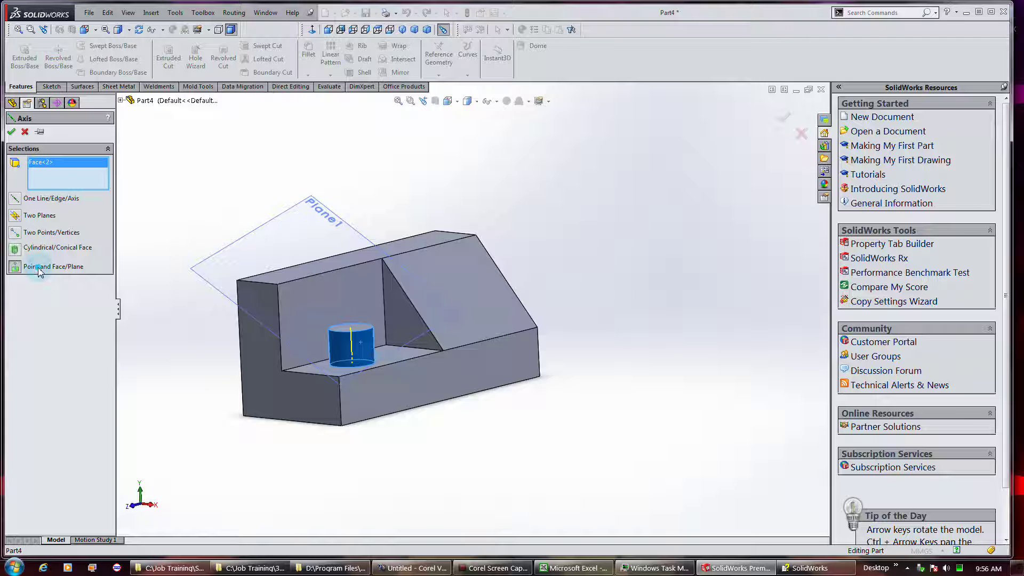
# - Create Axis1 through the bottom-left corner vertex and the slanted face
pyautogui.click(243, 416)
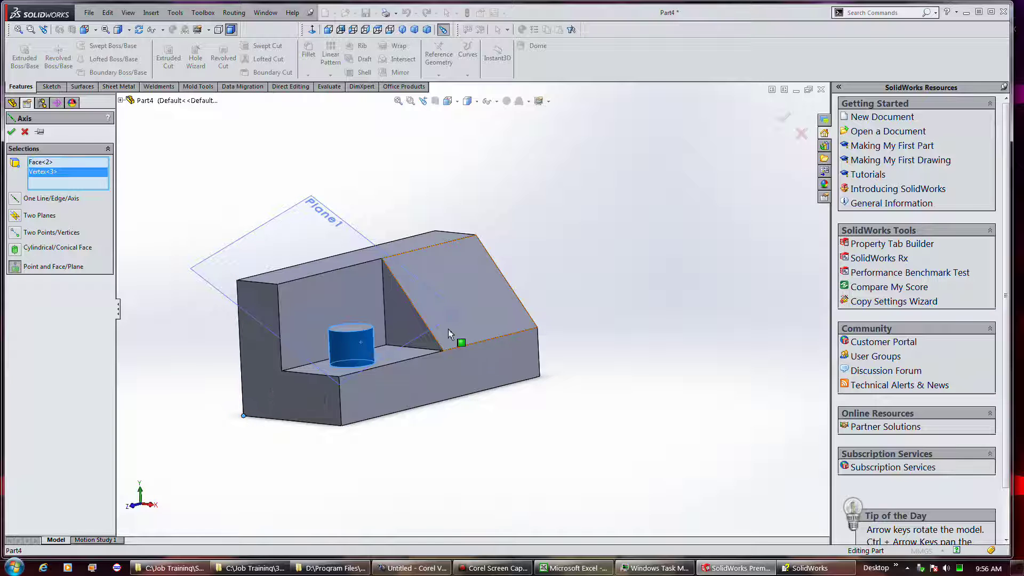
pyautogui.click(471, 303)
pyautogui.moveTo(292, 440); pyautogui.dragTo(362, 480, button='middle')
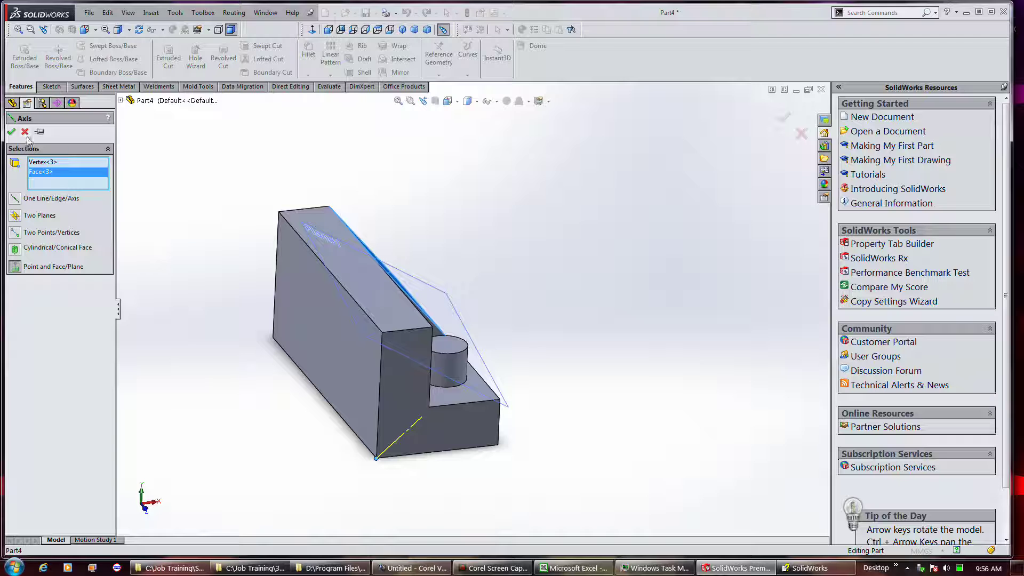
pyautogui.click(11, 131)
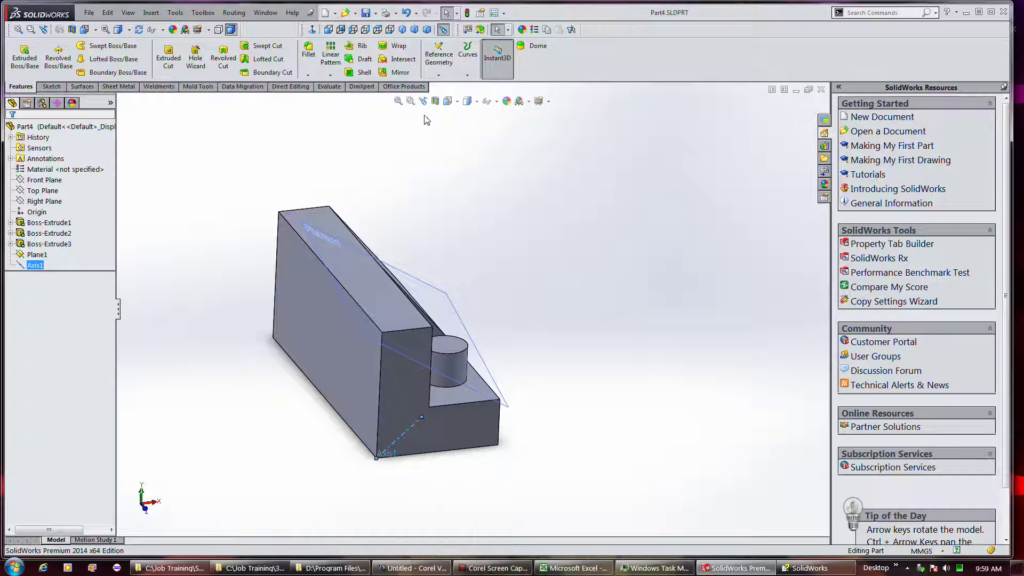
# - Start a coordinate system with origin at the corner vertex and the reversed bottom edge as X axis
pyautogui.click(439, 56)
pyautogui.click(456, 113)
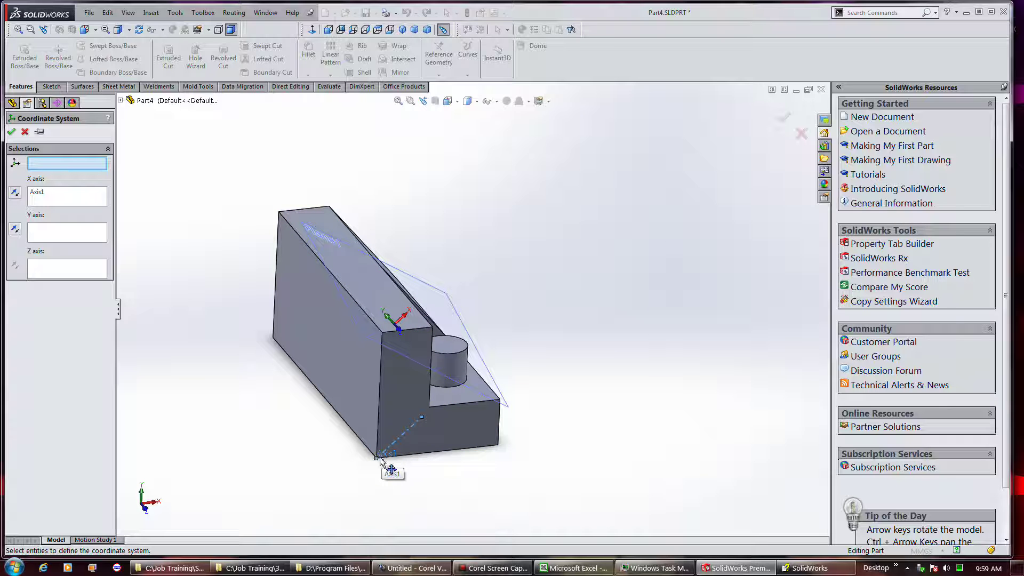
pyautogui.click(500, 449)
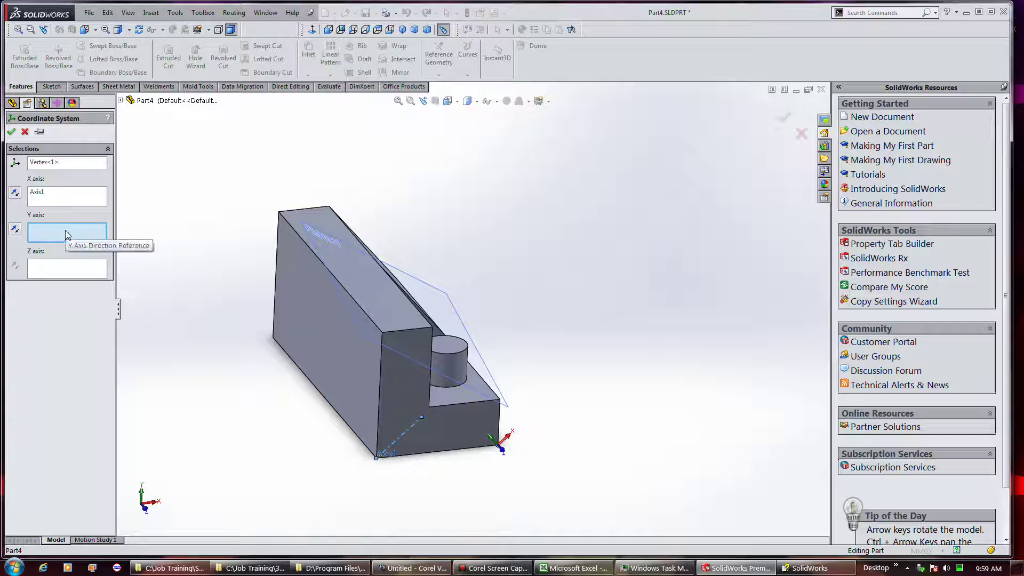
pyautogui.click(64, 196)
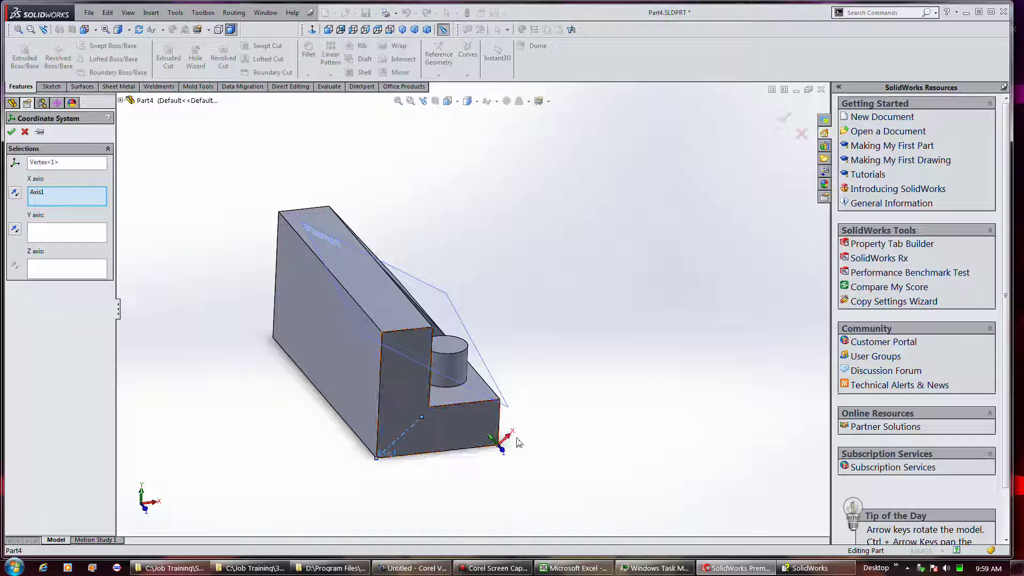
pyautogui.click(474, 449)
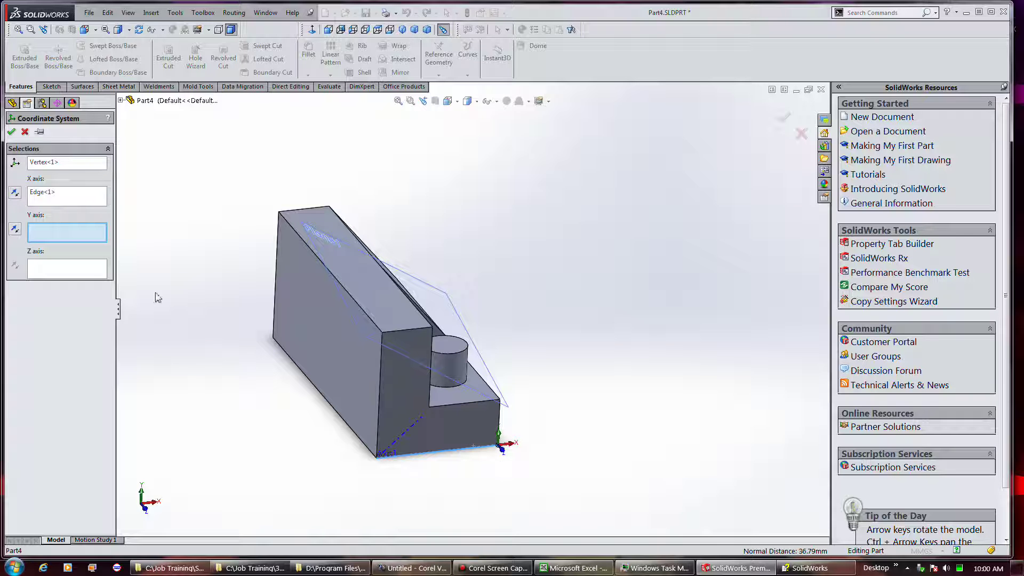
pyautogui.click(14, 193)
pyautogui.scroll(-5, 533, 448)
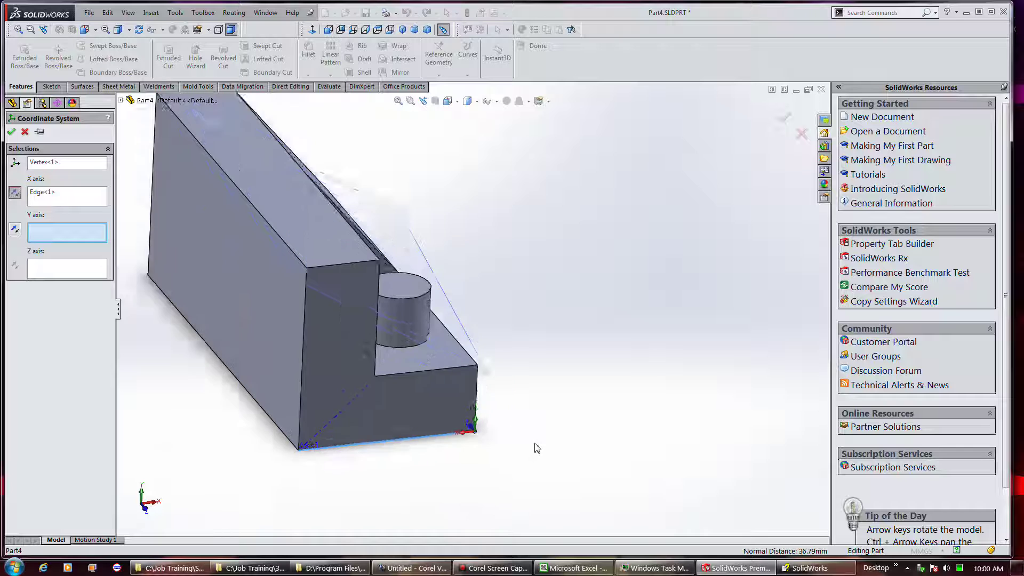
# - Assign the vertical corner edge as Coordinate System1's Z axis, reversed to point downward
pyautogui.moveTo(514, 389); pyautogui.dragTo(478, 437, button='middle')
pyautogui.click(66, 272)
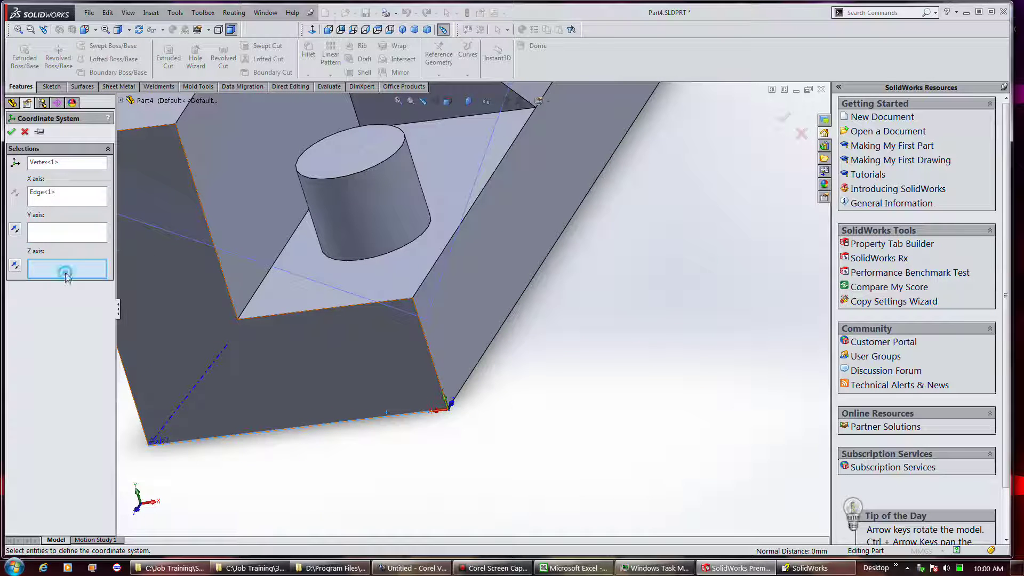
pyautogui.click(436, 378)
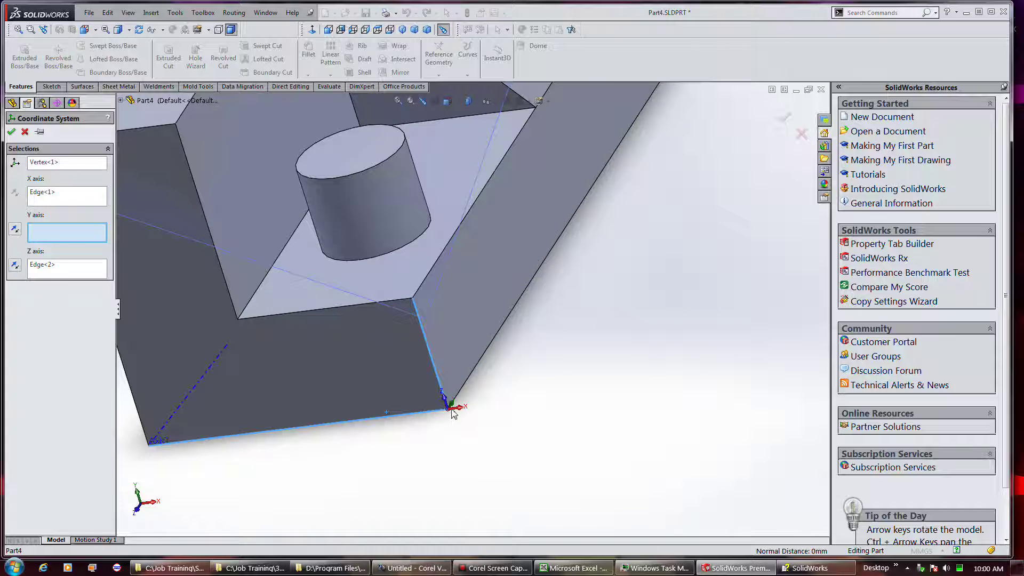
pyautogui.click(21, 232)
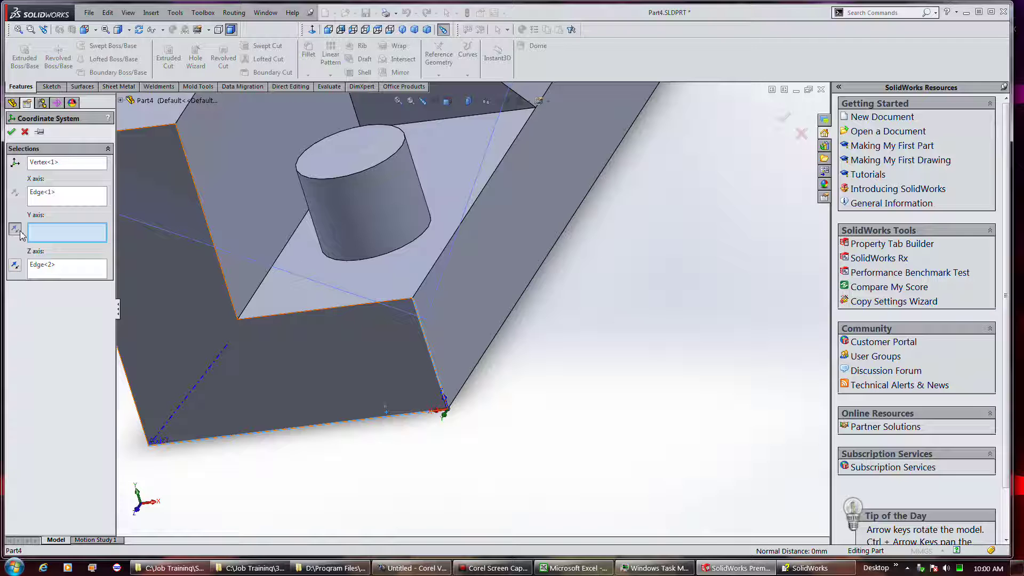
pyautogui.moveTo(521, 455); pyautogui.dragTo(480, 443, button='middle')
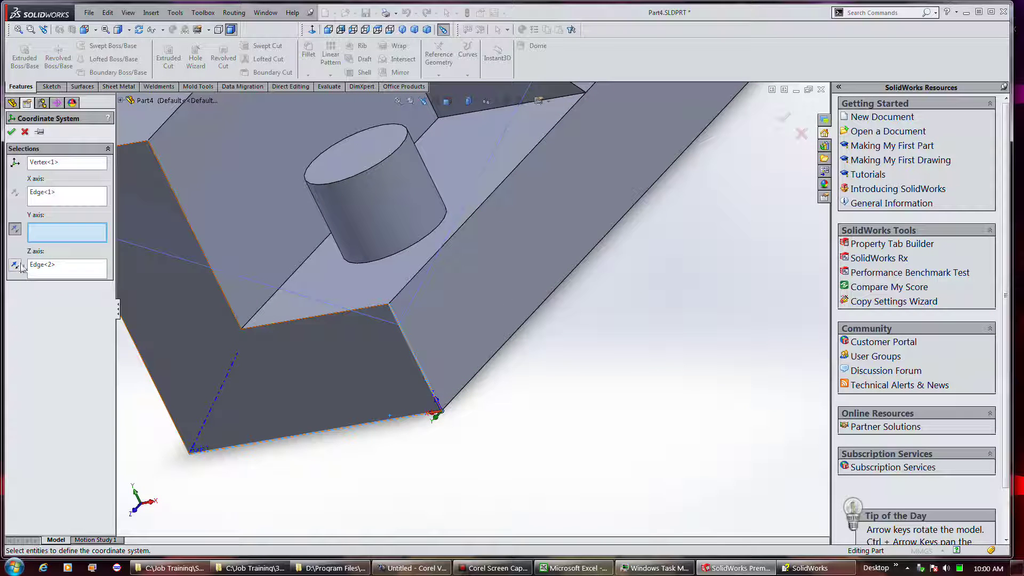
pyautogui.click(15, 230)
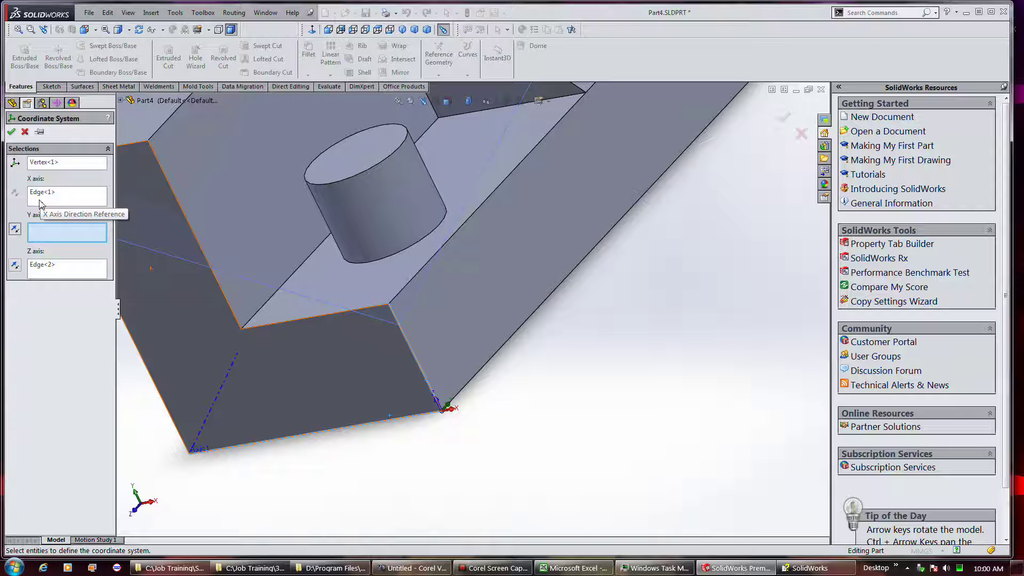
pyautogui.click(15, 265)
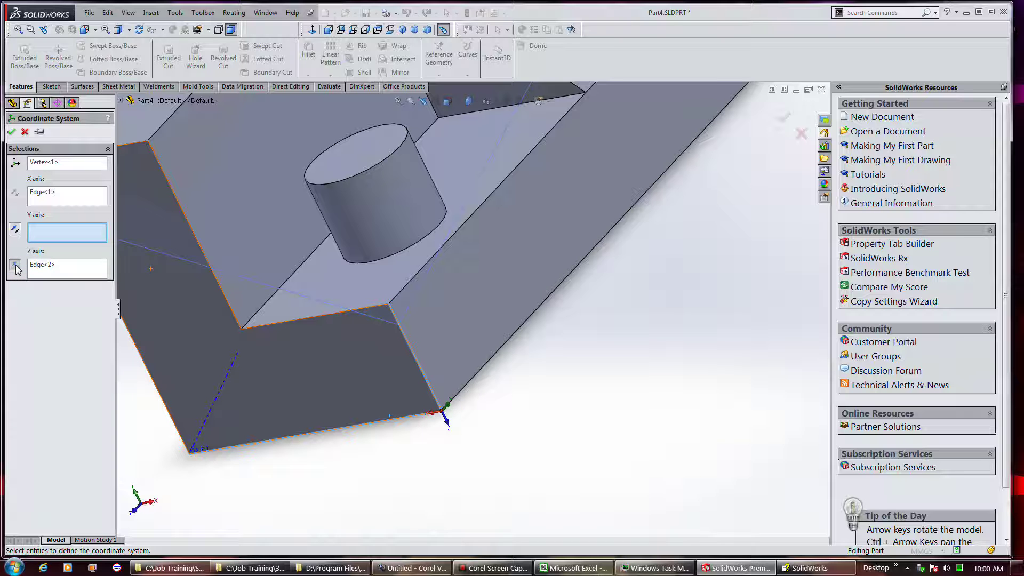
pyautogui.moveTo(434, 427)
pyautogui.mouseDown(button='middle')
pyautogui.moveTo(458, 431)
pyautogui.moveTo(439, 440)
pyautogui.mouseUp(button='middle')
pyautogui.moveTo(462, 318); pyautogui.dragTo(487, 313, button='middle')
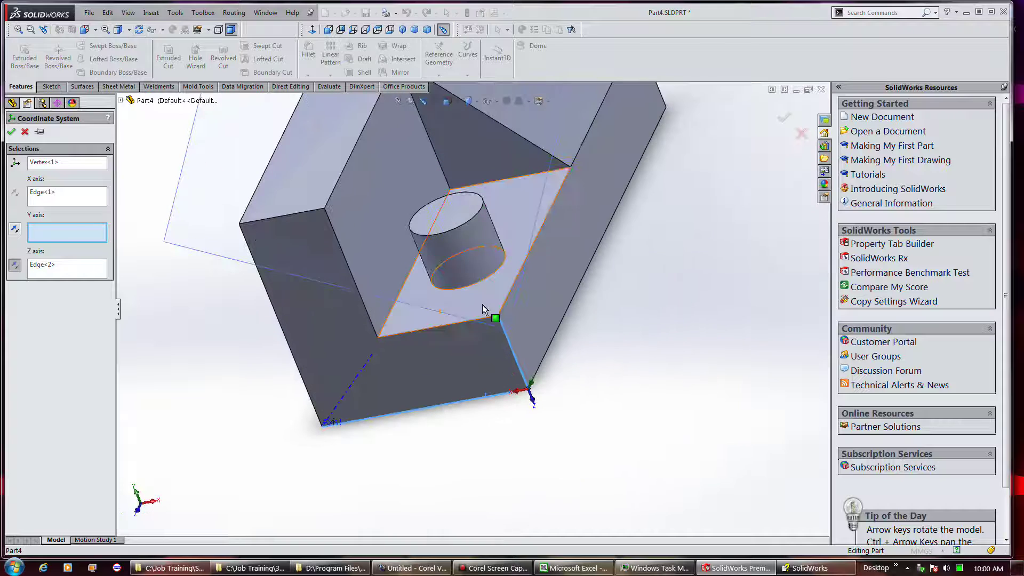
# - Confirm Coordinate System1 and inspect the part with its new triad at the corner
pyautogui.click(12, 133)
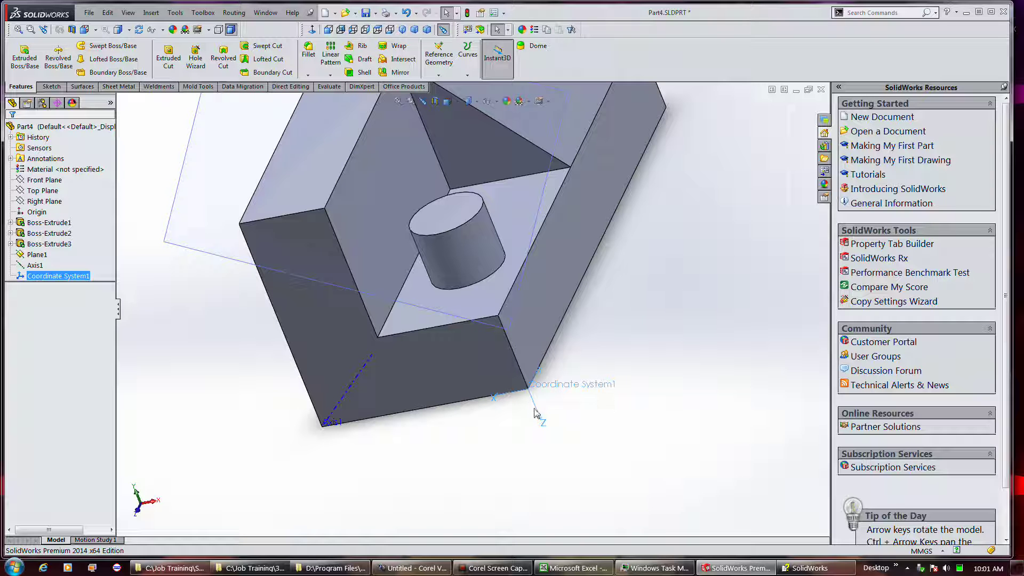
pyautogui.moveTo(281, 459)
pyautogui.mouseDown(button='middle')
pyautogui.moveTo(154, 509)
pyautogui.moveTo(275, 469)
pyautogui.mouseUp(button='middle')
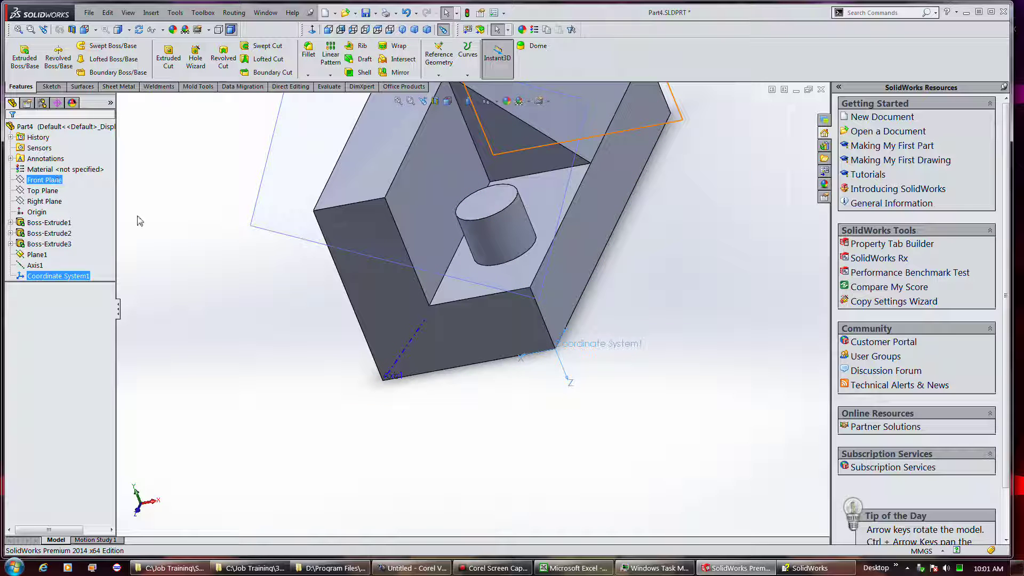
pyautogui.scroll(3, 408, 405)
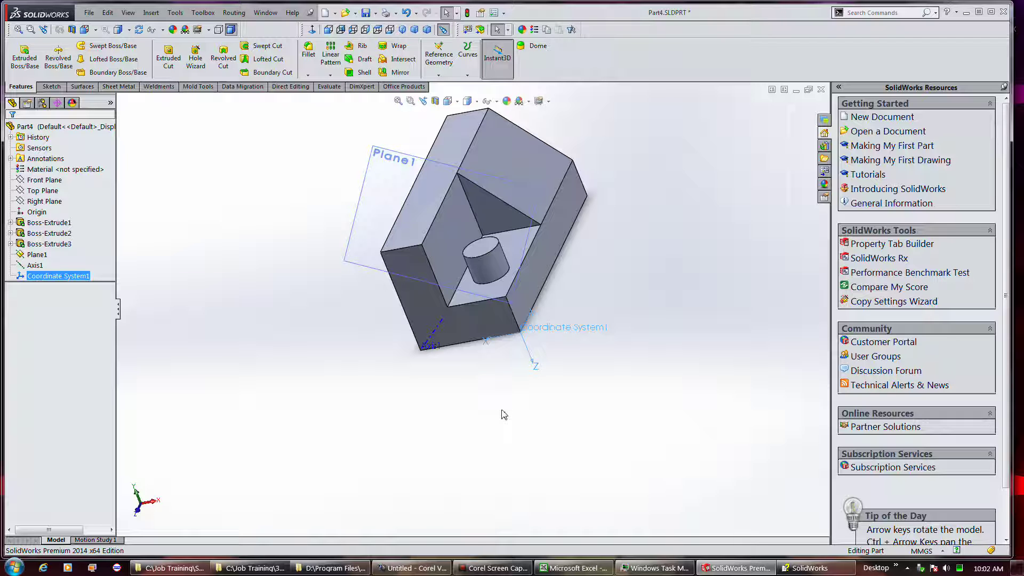
pyautogui.moveTo(487, 572)
pyautogui.click(495, 568)
# - Open Mass Properties from the Evaluate tools and move the results window aside
pyautogui.click(329, 86)
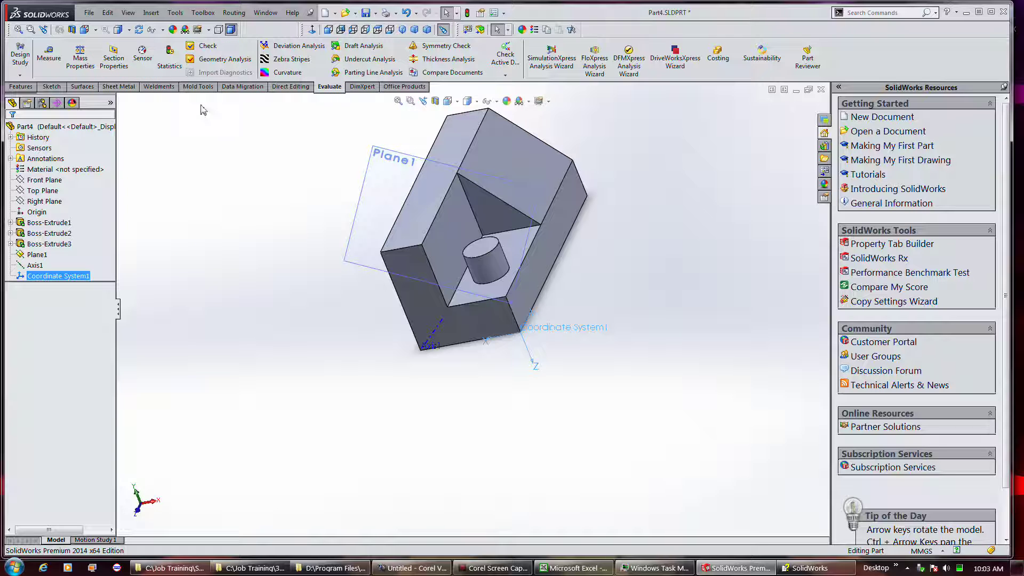
pyautogui.click(80, 57)
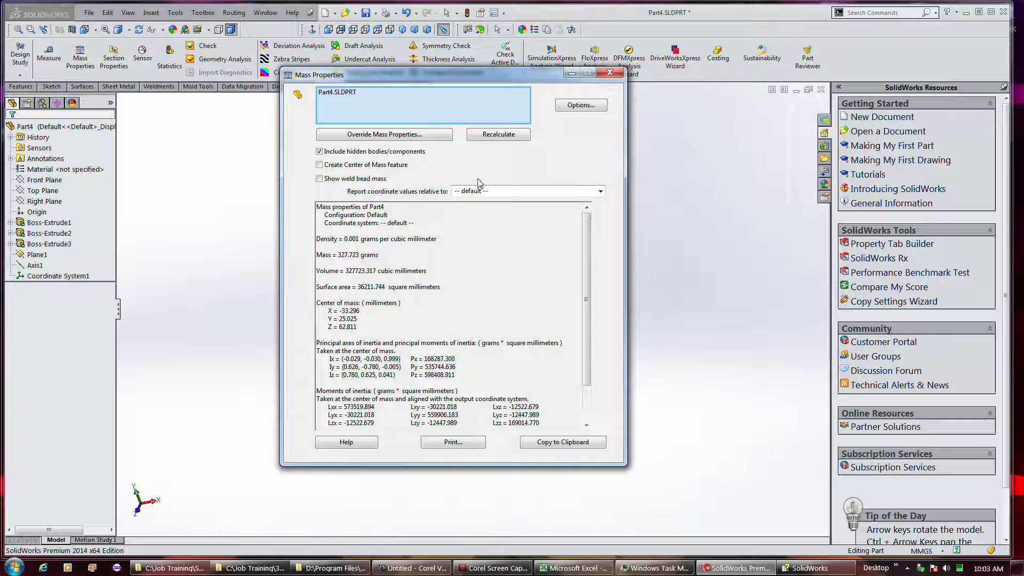
pyautogui.moveTo(427, 71); pyautogui.dragTo(732, 86)
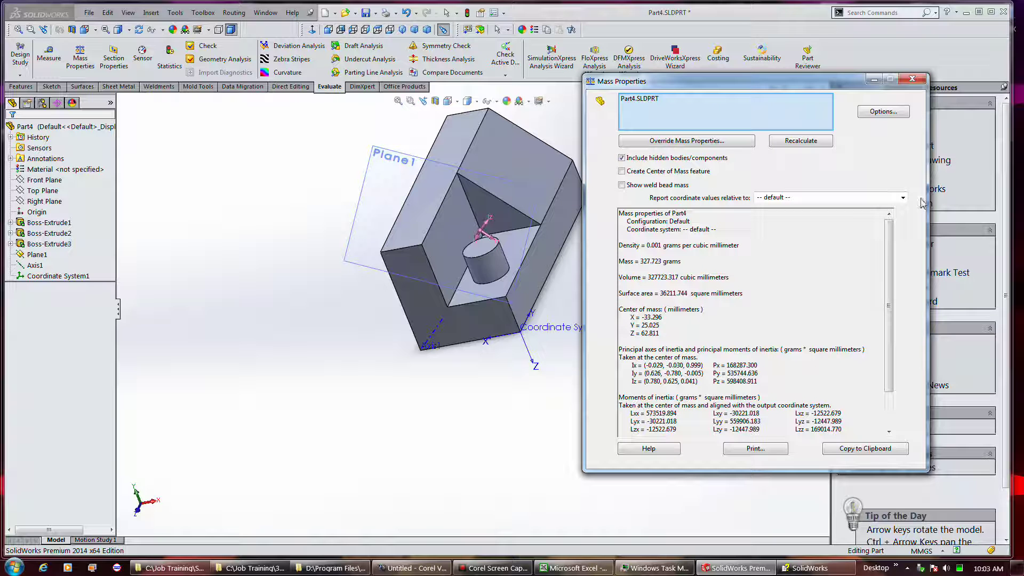
# - Report mass properties relative to Coordinate System1 in kilograms and create a Center of Mass feature
pyautogui.click(902, 197)
pyautogui.click(883, 217)
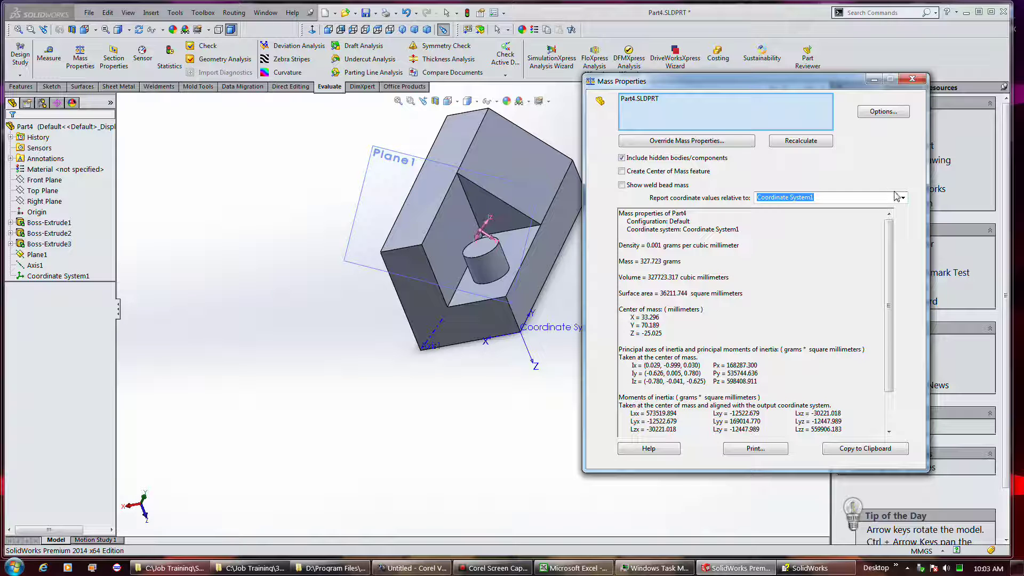
pyautogui.click(901, 198)
pyautogui.click(888, 210)
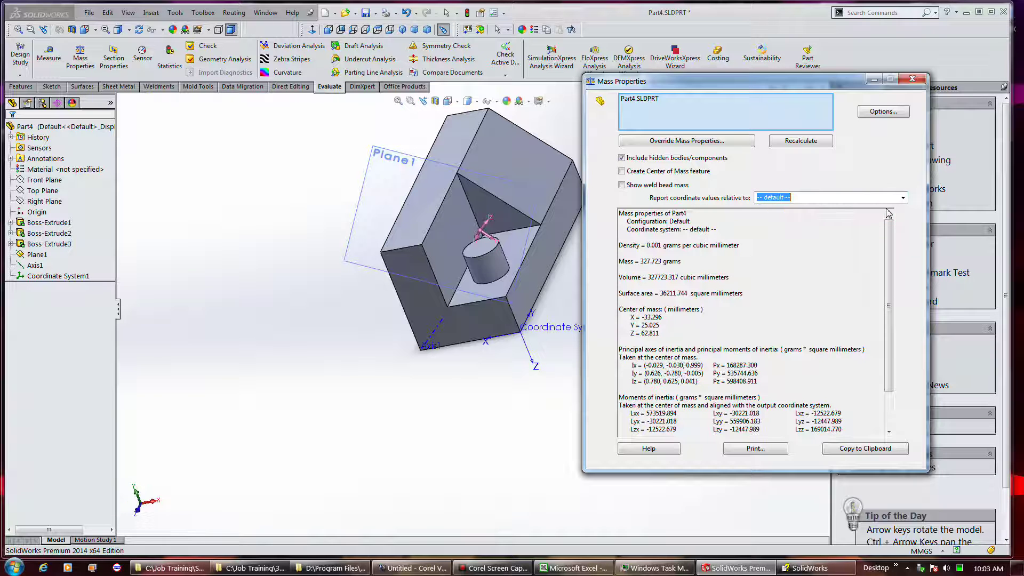
pyautogui.click(902, 197)
pyautogui.click(884, 213)
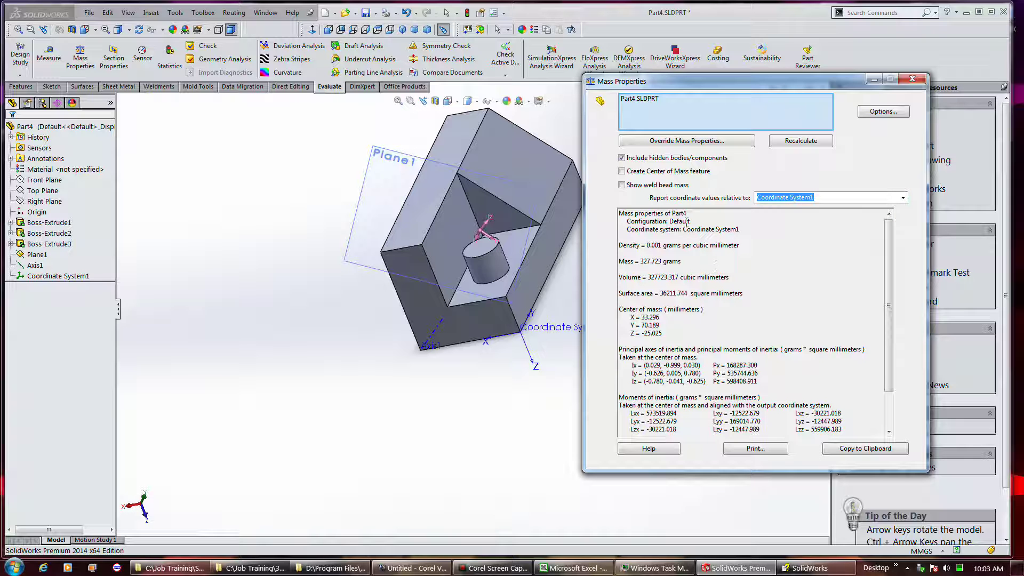
pyautogui.click(622, 172)
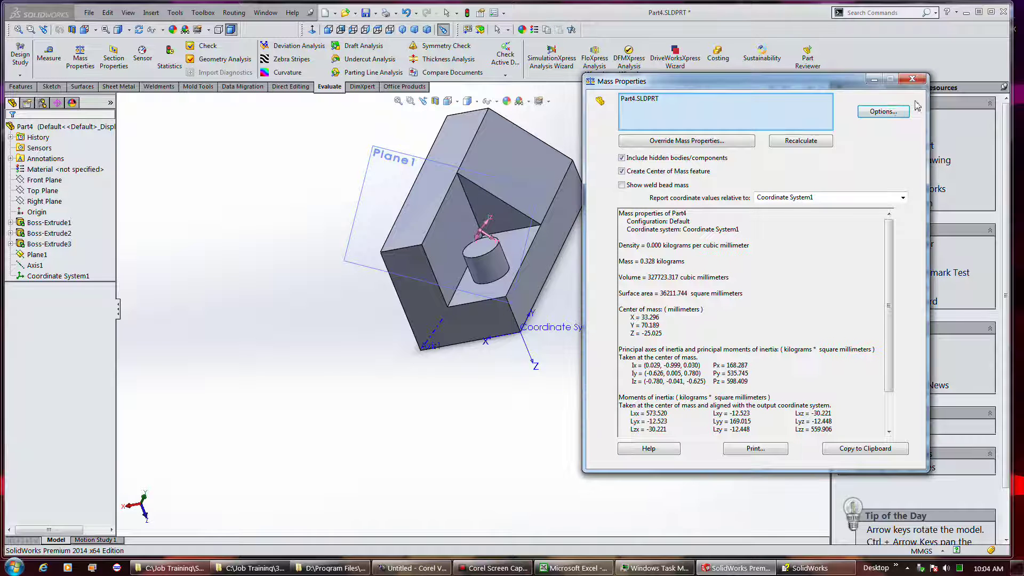
pyautogui.click(895, 111)
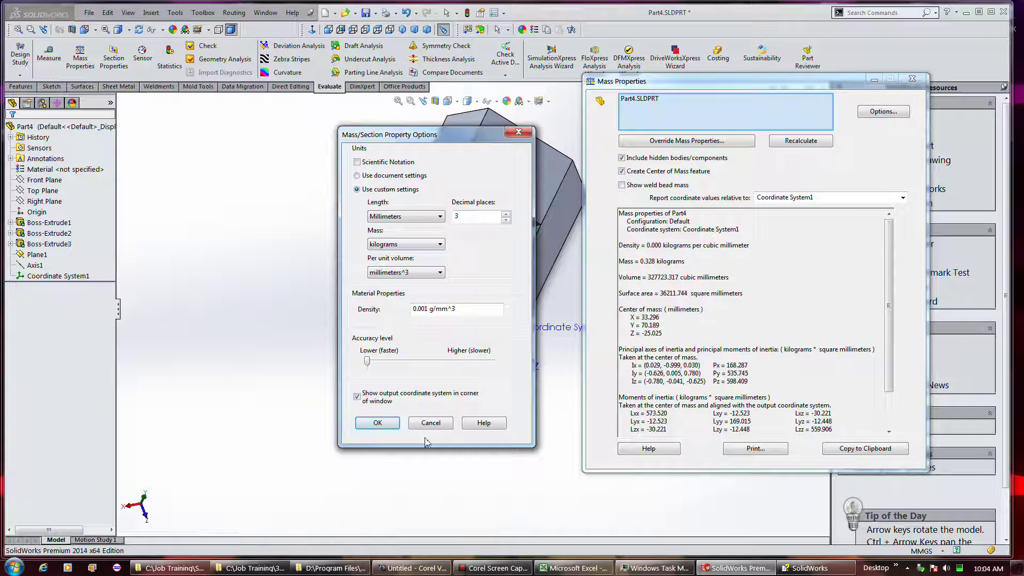
pyautogui.click(377, 422)
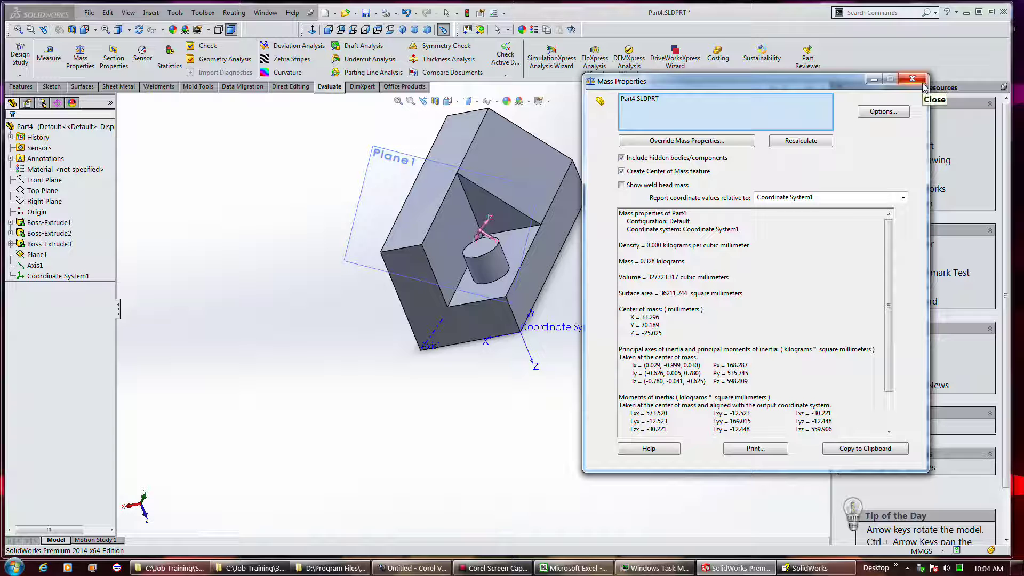
# - Apply A286 Iron Base Superalloy from the steel library as the part's material
pyautogui.click(923, 82)
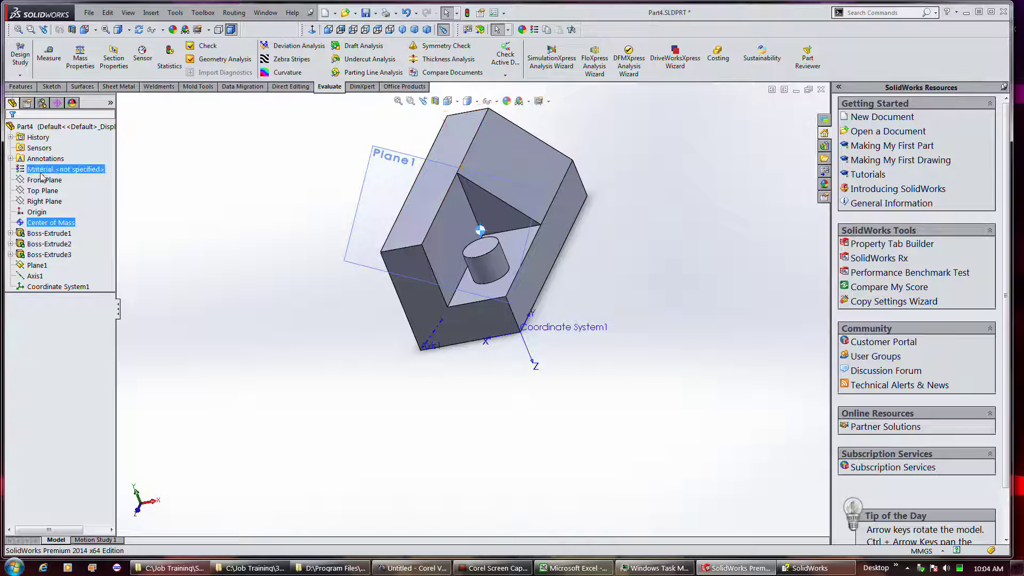
pyautogui.rightClick(44, 171)
pyautogui.press('Escape')
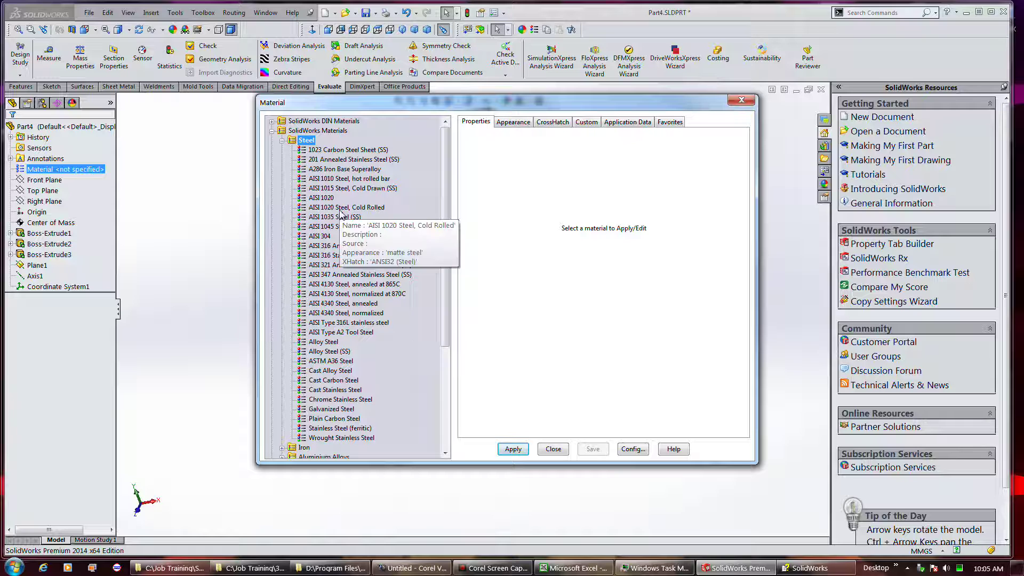
pyautogui.moveTo(362, 267)
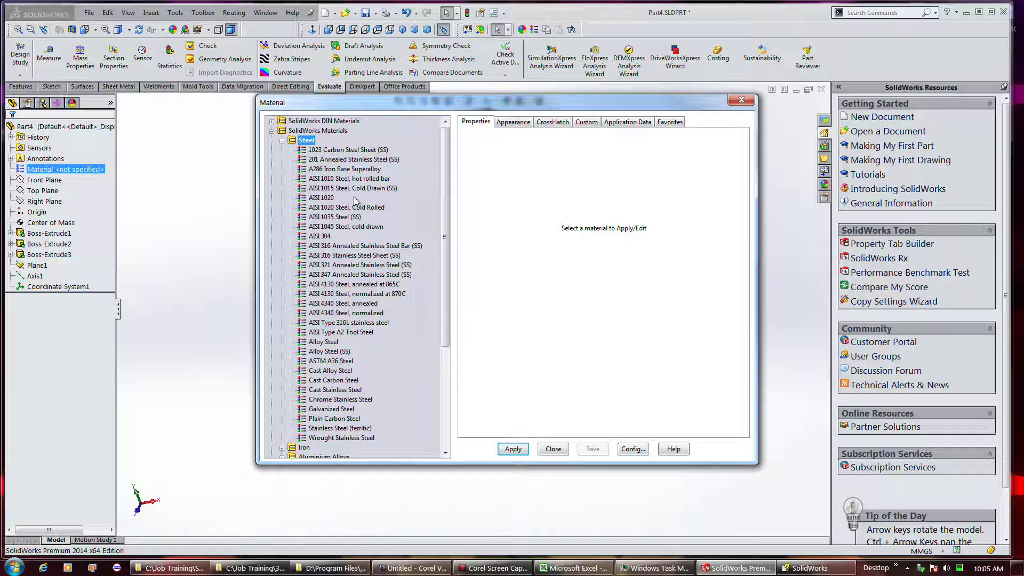
pyautogui.click(347, 170)
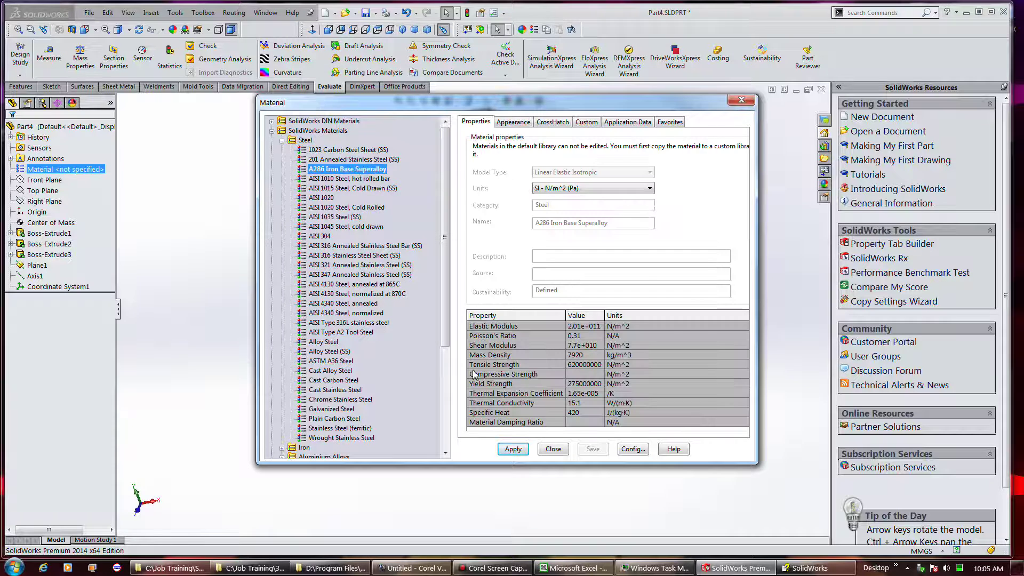
pyautogui.click(513, 449)
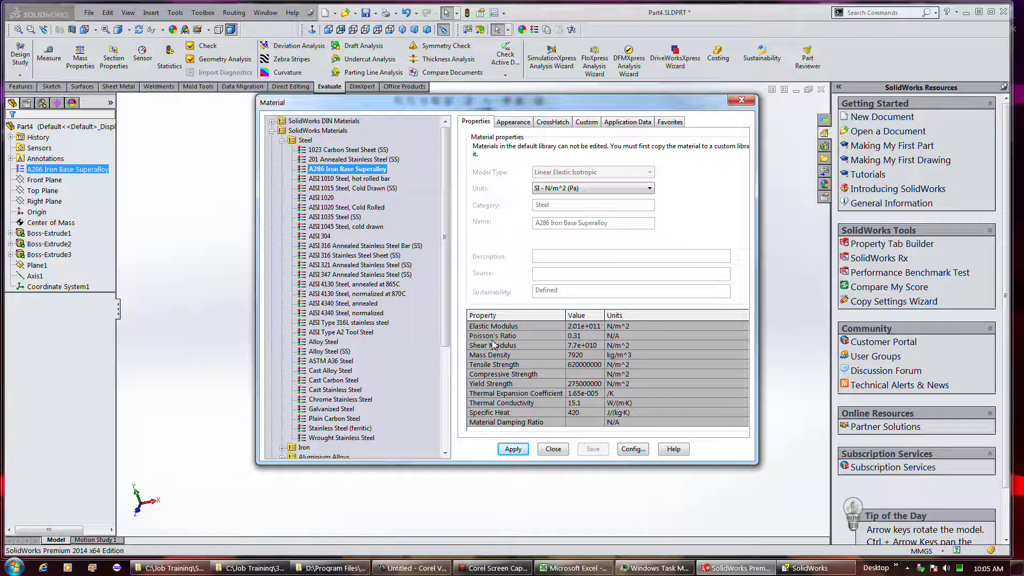
pyautogui.click(555, 449)
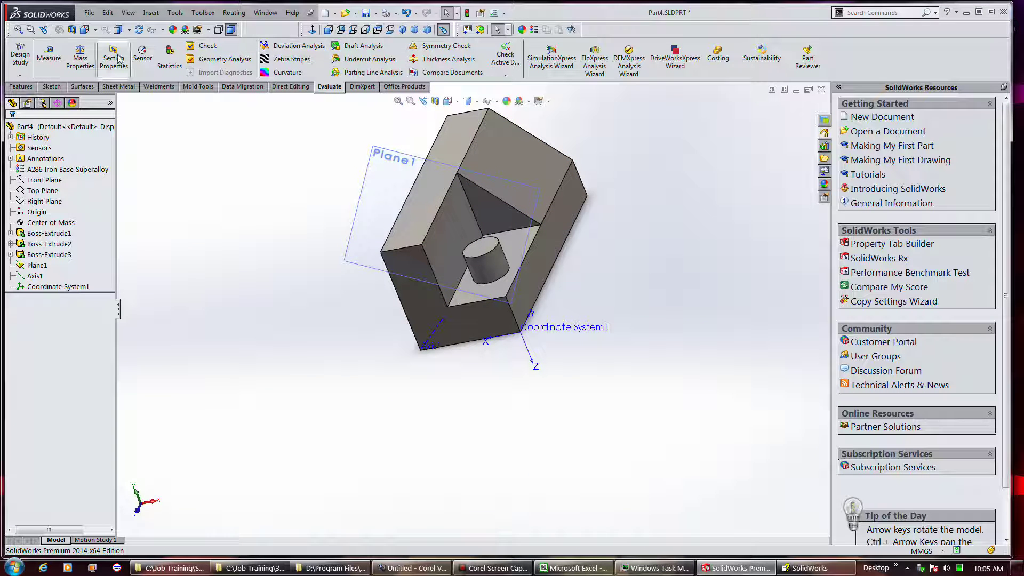
# - Recheck Mass Properties to confirm the new 2.596 kg mass, then close the results
pyautogui.click(80, 56)
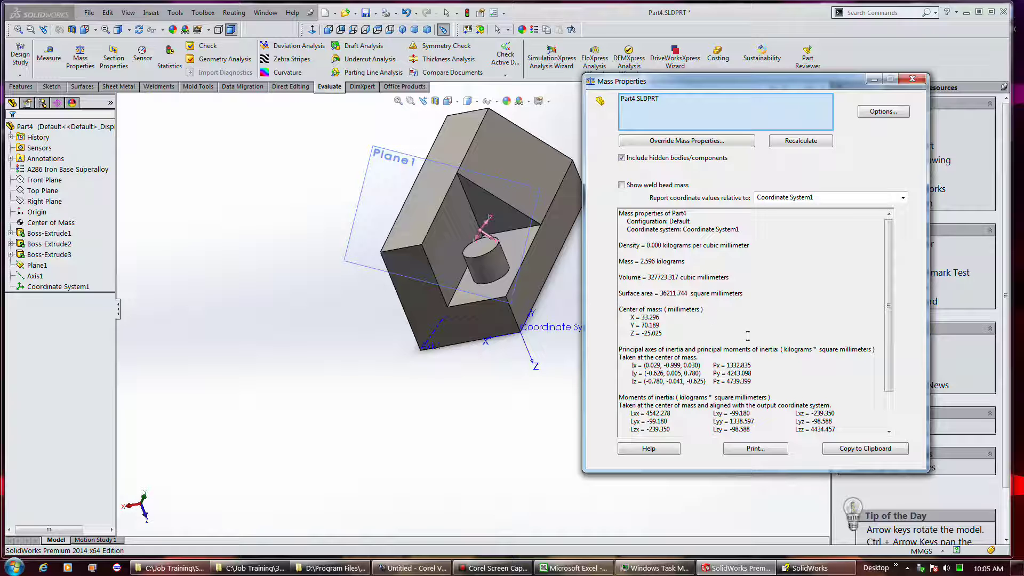
pyautogui.moveTo(889, 342); pyautogui.dragTo(882, 377)
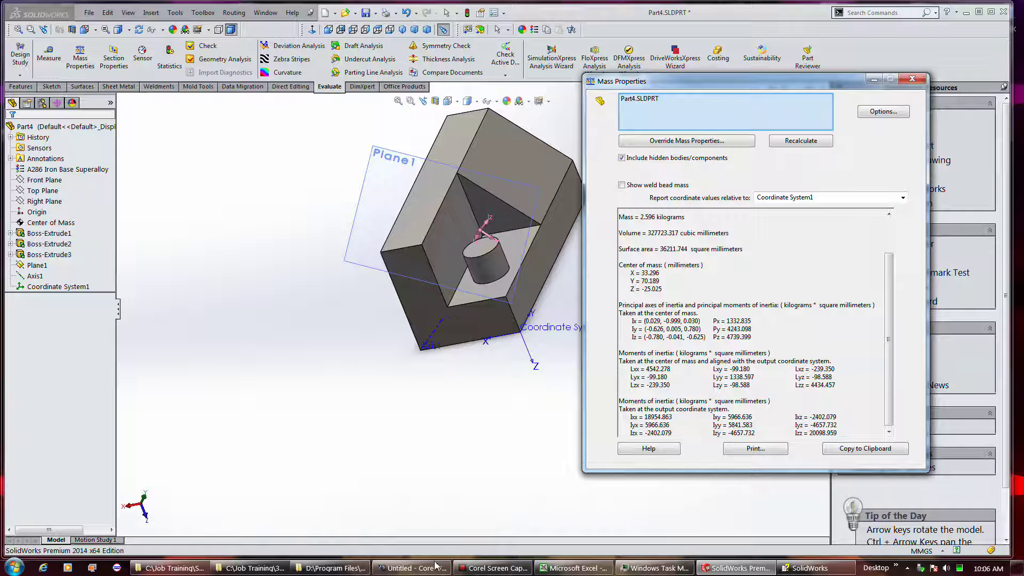
pyautogui.click(485, 569)
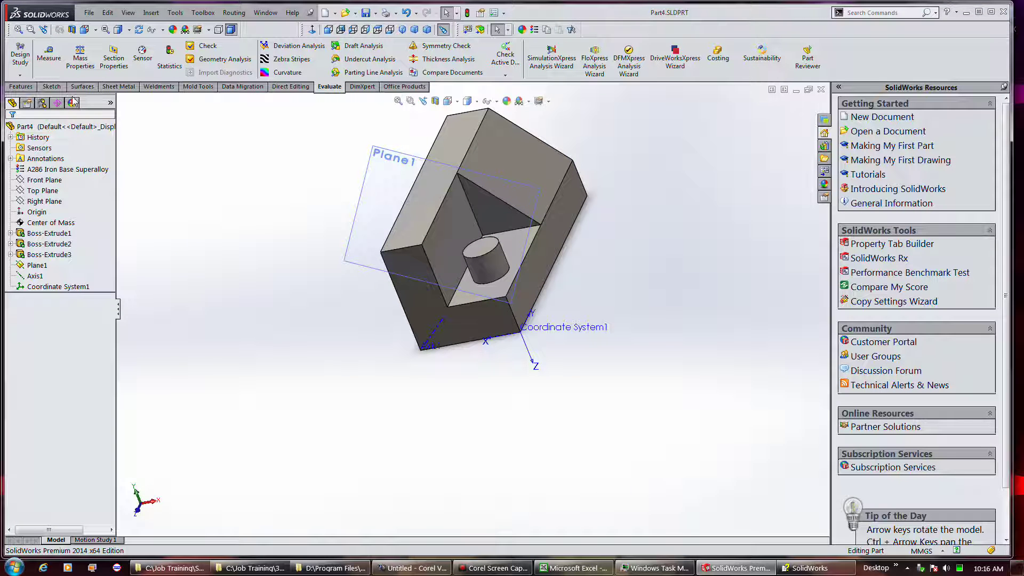
pyautogui.click(52, 87)
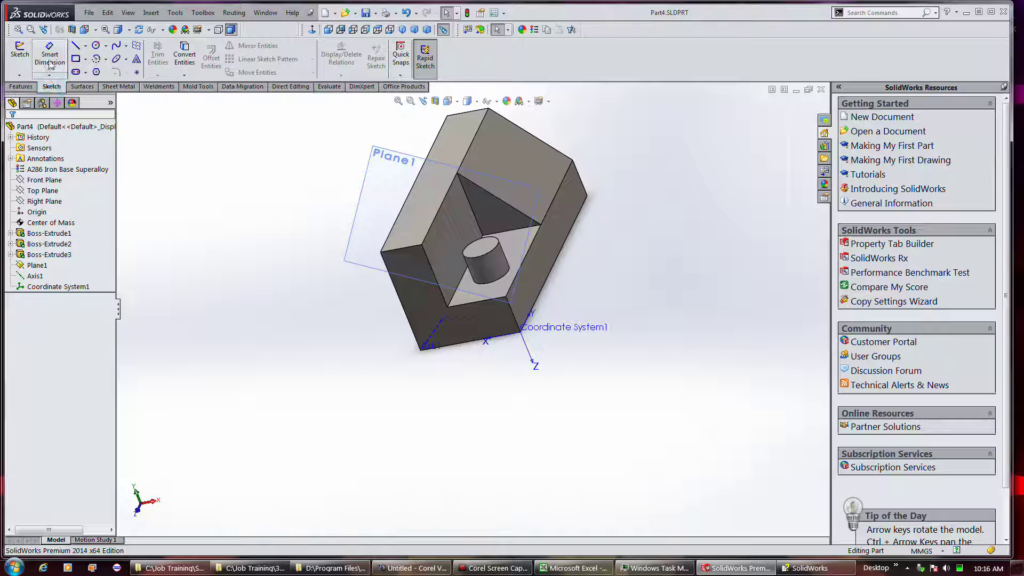
# - Create Sketch4 on Plane1 and view it normal to the plane
pyautogui.click(24, 69)
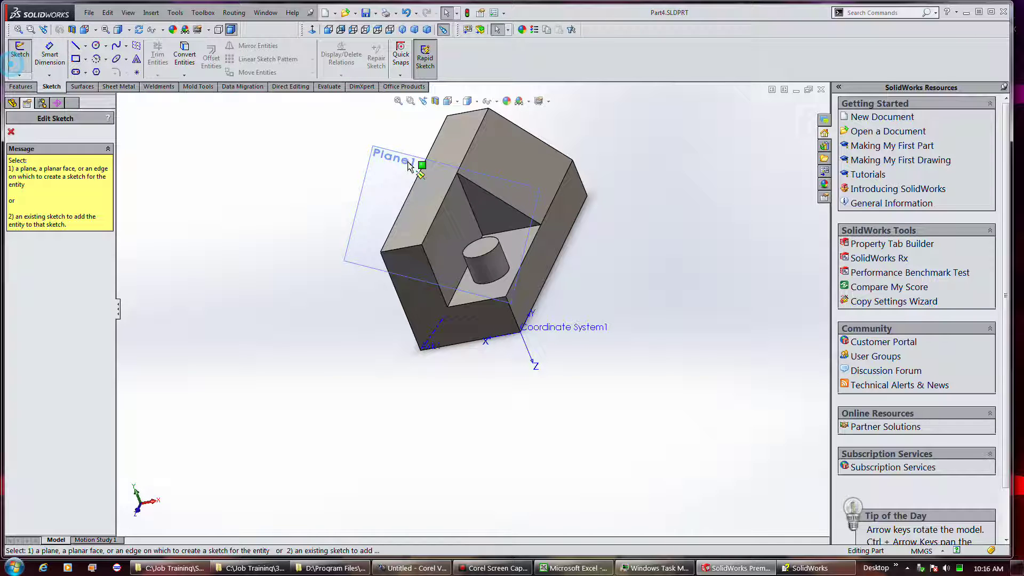
pyautogui.click(427, 200)
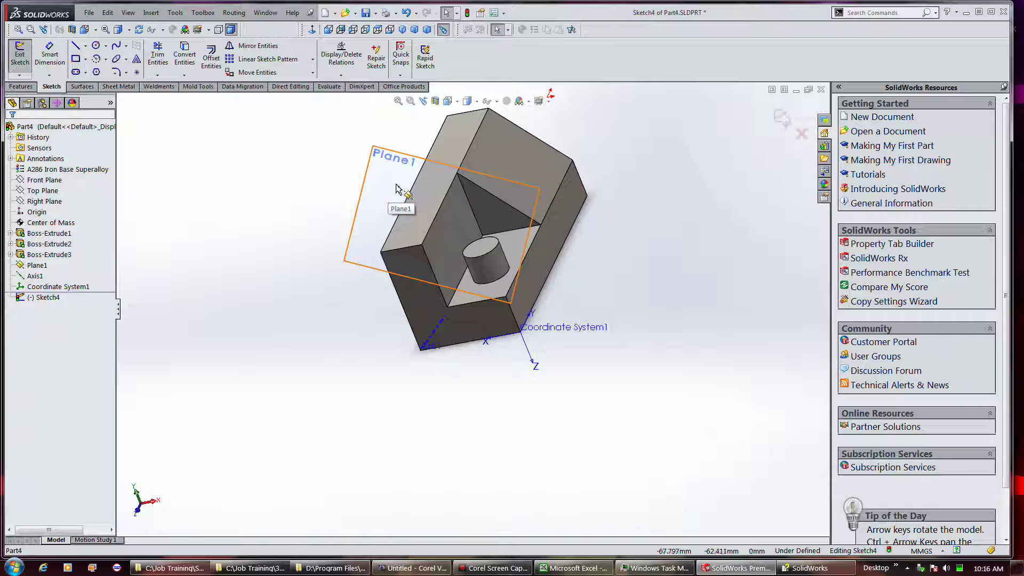
pyautogui.click(391, 190)
pyautogui.click(313, 29)
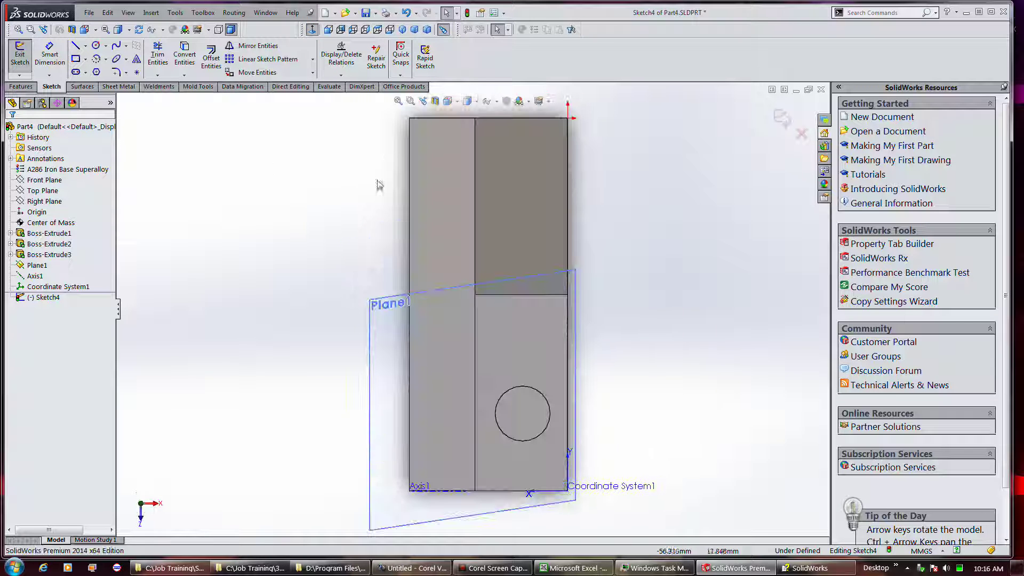
# - Draw a small circle on the upper block's face
pyautogui.click(95, 45)
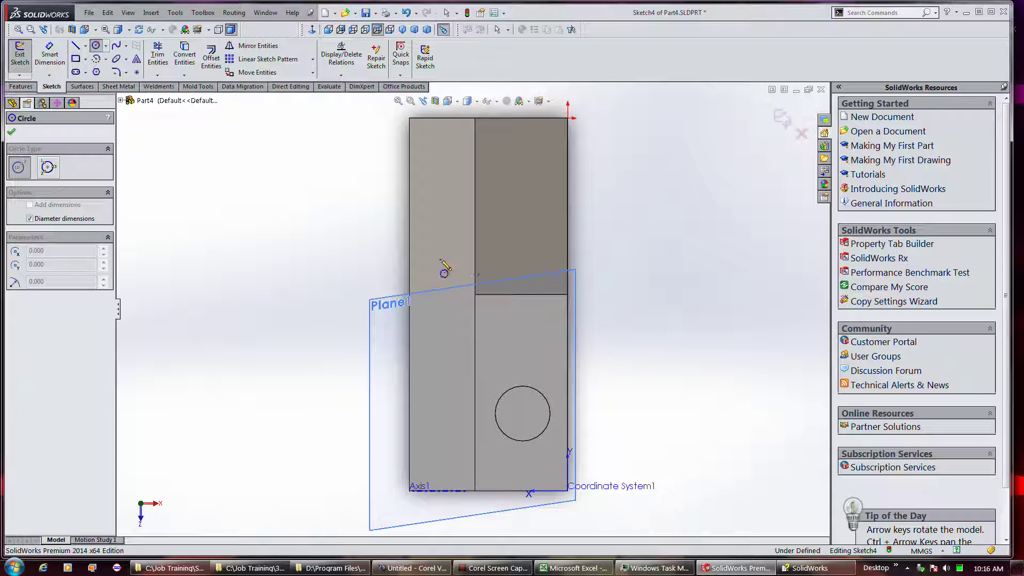
pyautogui.click(438, 264)
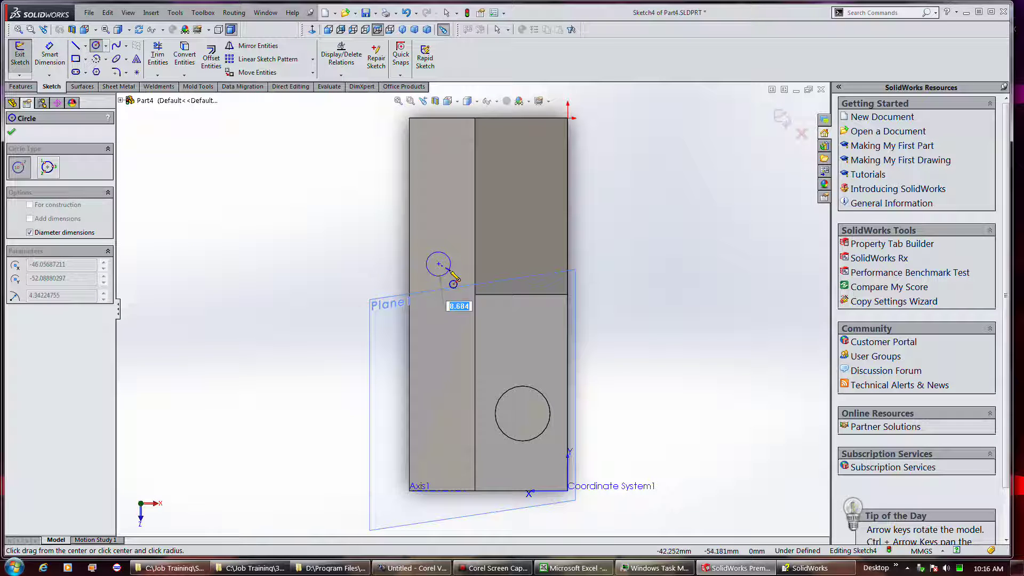
pyautogui.click(449, 271)
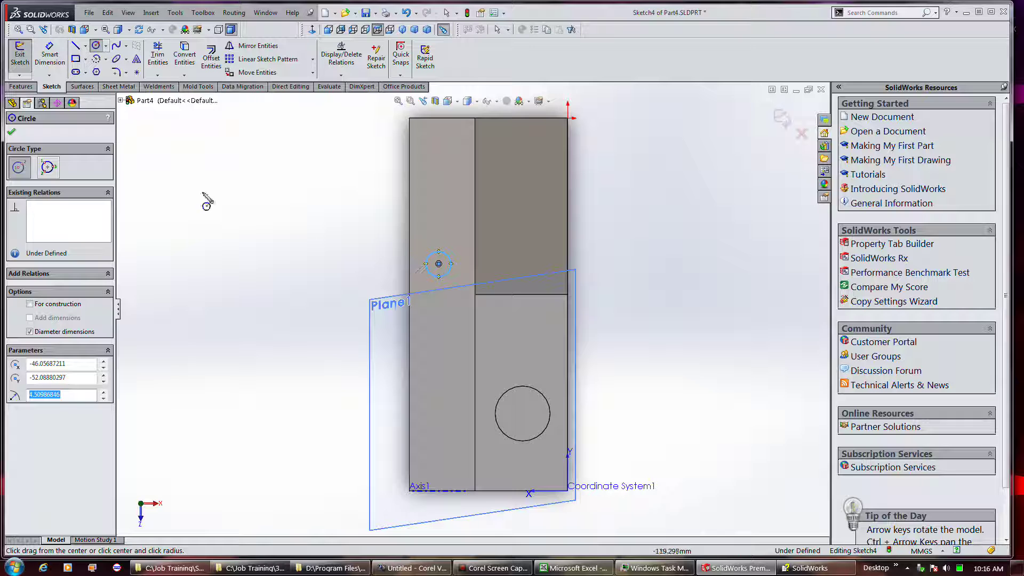
# - Dimension the circle with a 9 mm diameter
pyautogui.click(50, 54)
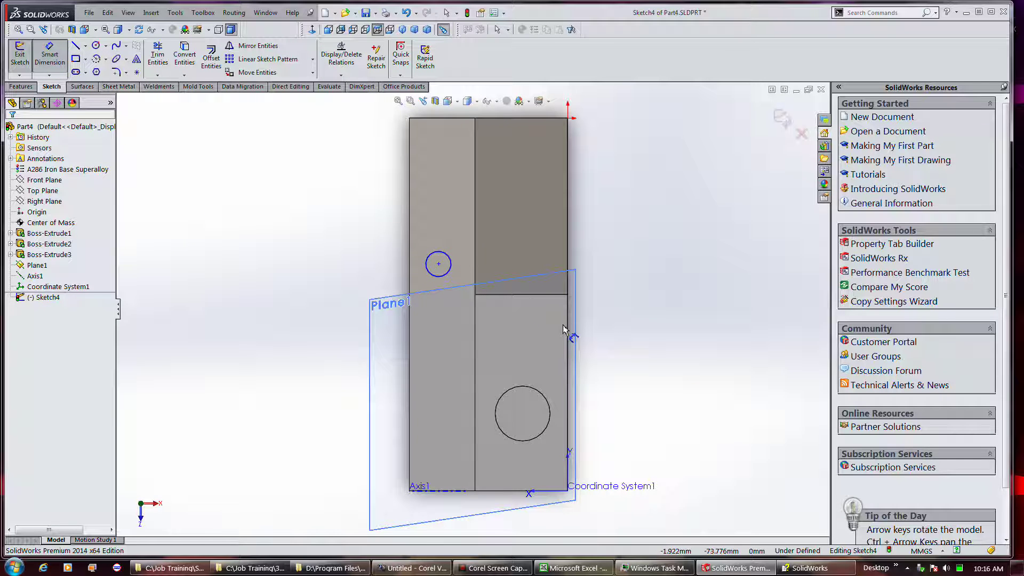
pyautogui.click(429, 256)
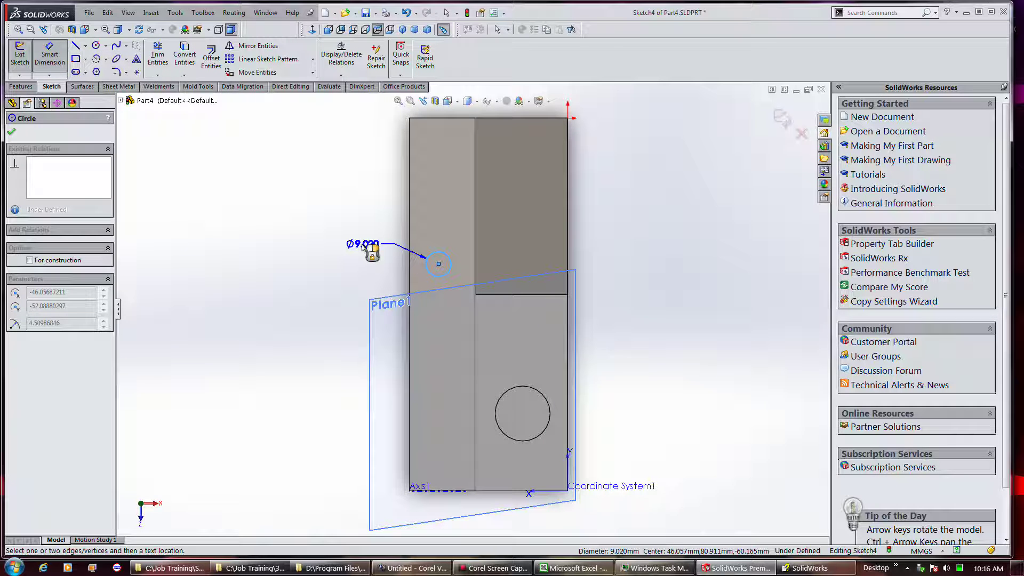
pyautogui.click(364, 246)
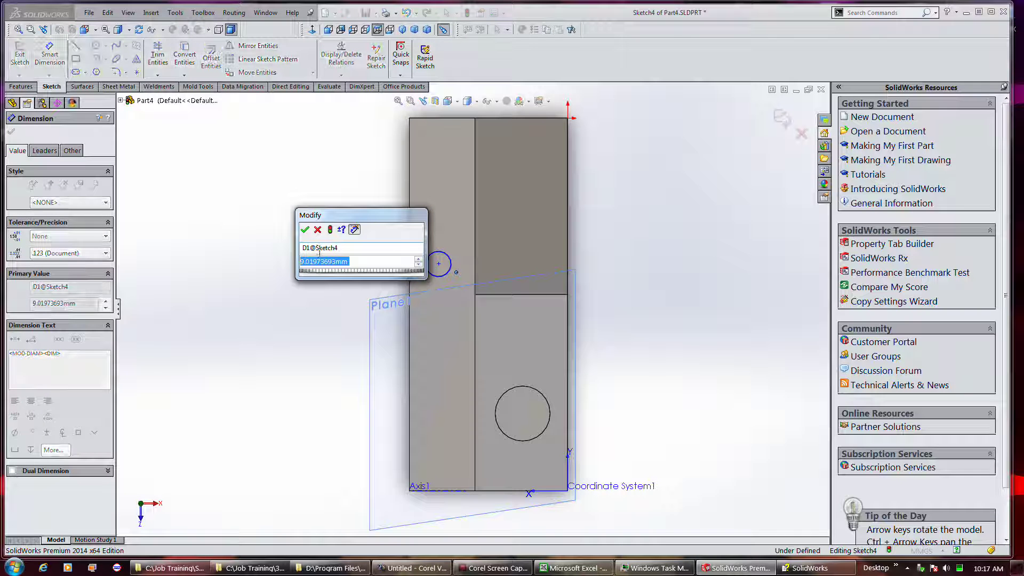
pyautogui.write('9')
pyautogui.press('Return')
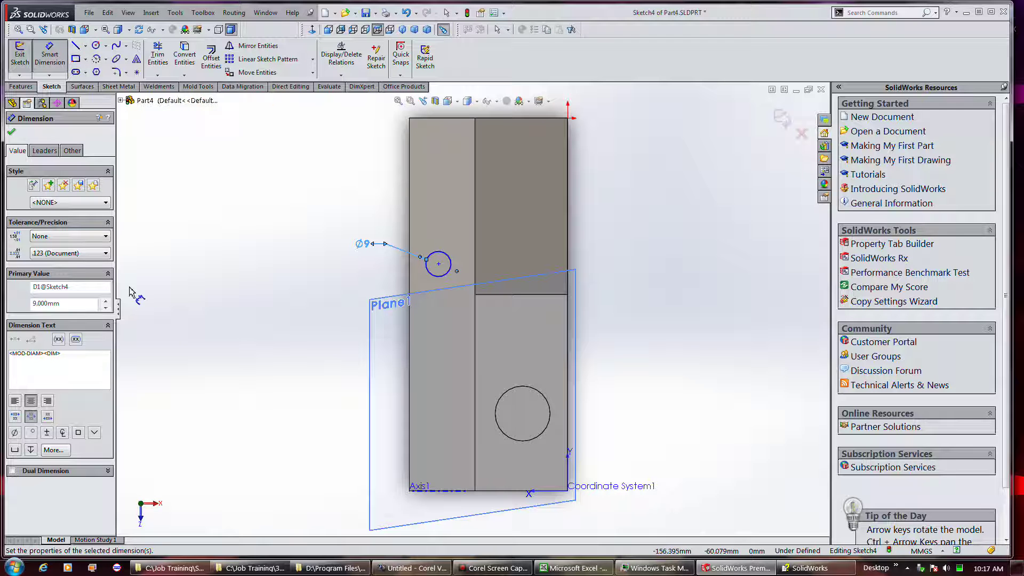
# - Draw a diagonal construction line from the top-left corner to the bottom edge
pyautogui.click(78, 47)
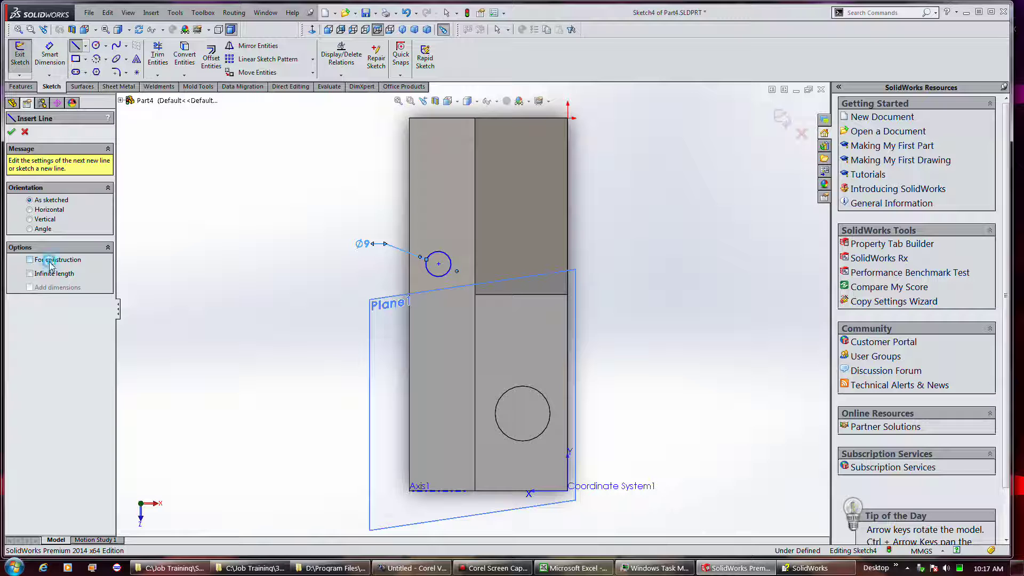
pyautogui.click(30, 259)
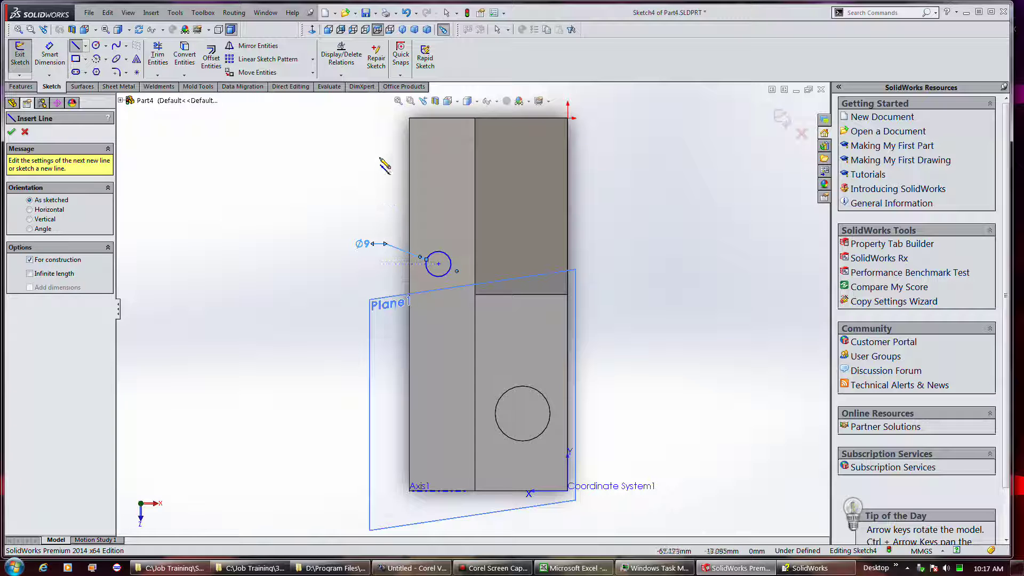
pyautogui.click(409, 118)
pyautogui.click(474, 490)
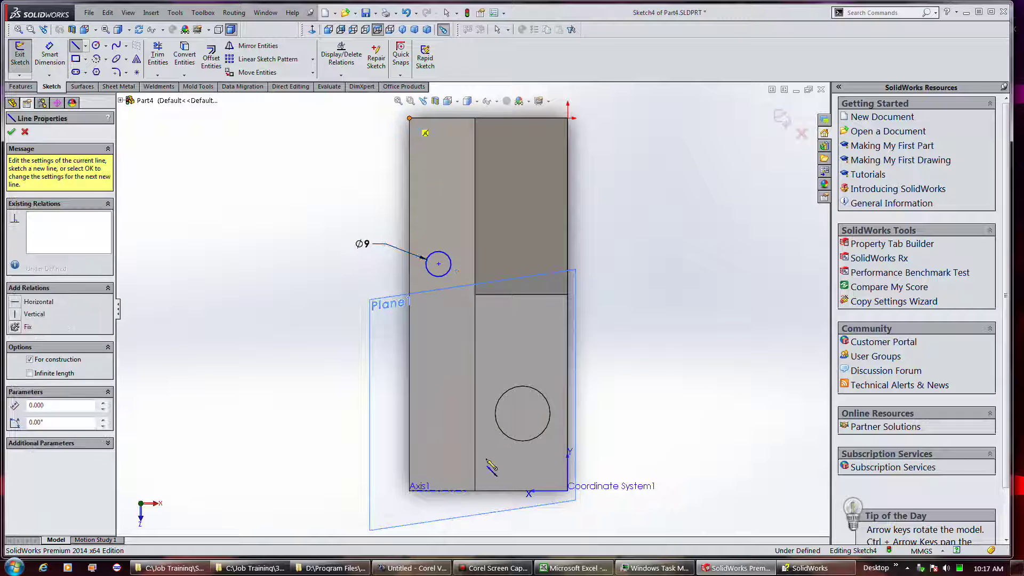
pyautogui.doubleClick(475, 492)
pyautogui.click(475, 491)
pyautogui.press('Escape')
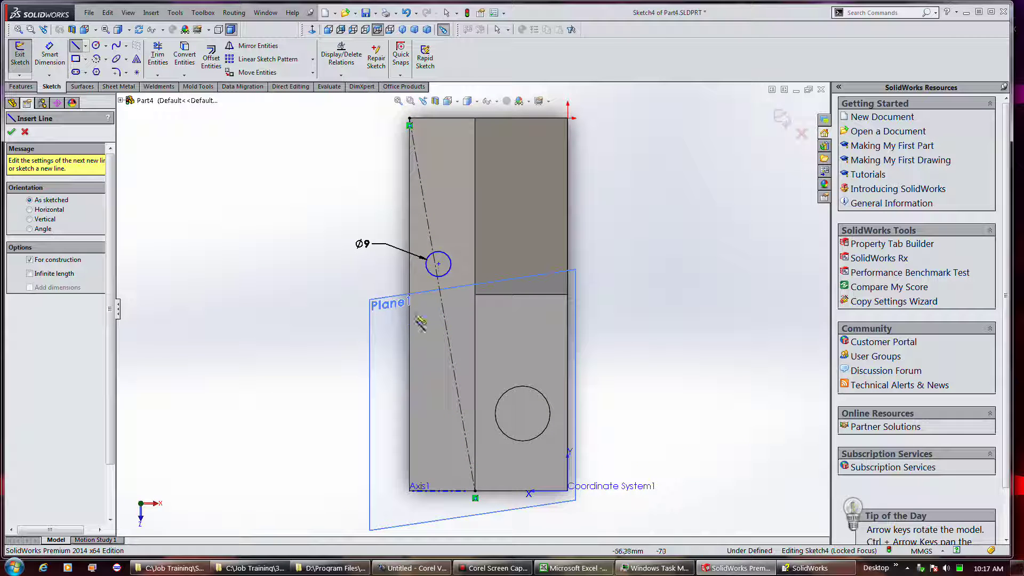
# - Make the circle centre coincident with the construction line's midpoint and exit the sketch
pyautogui.rightClick(442, 305)
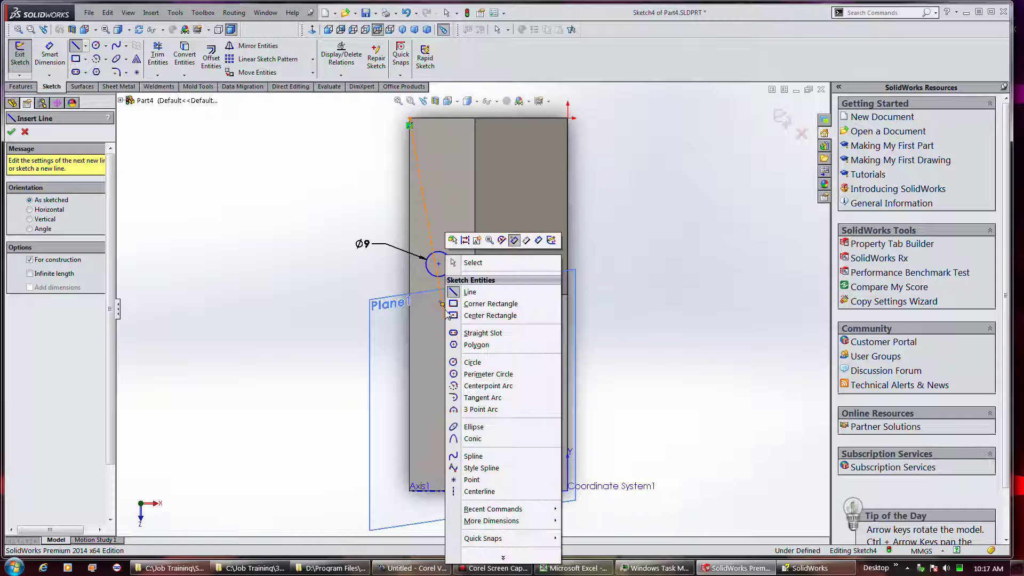
pyautogui.click(472, 262)
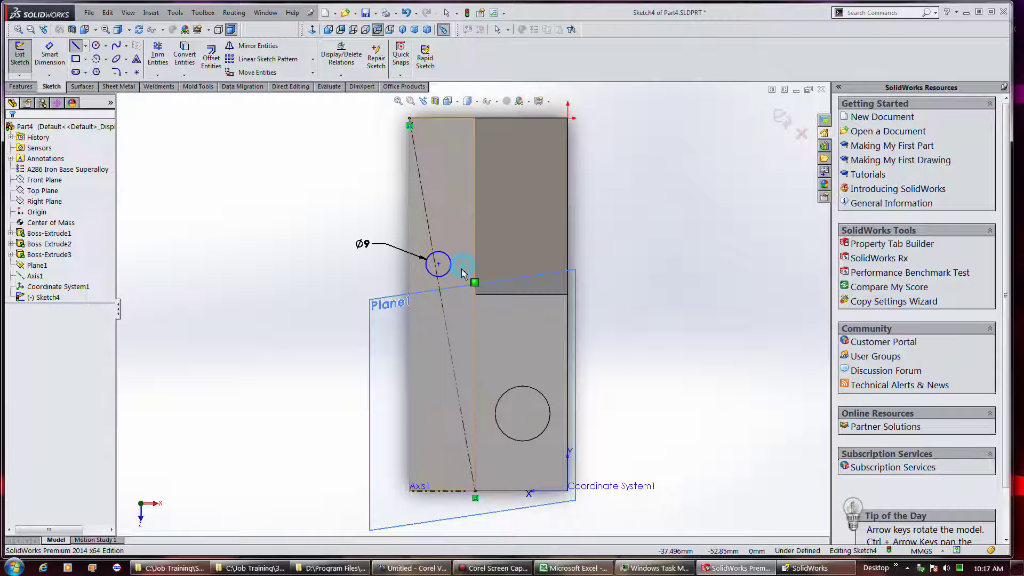
pyautogui.rightClick(442, 314)
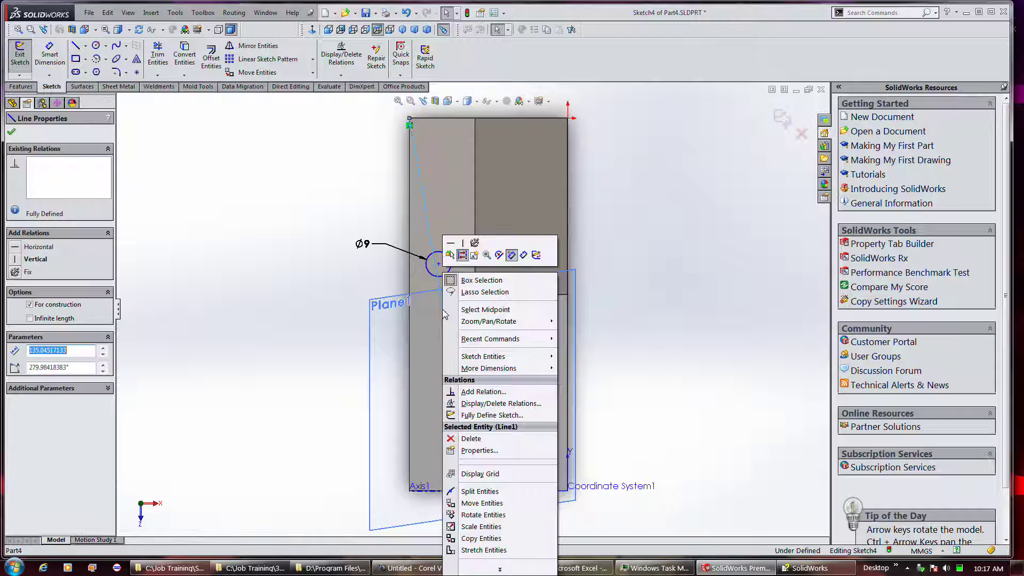
pyautogui.click(471, 311)
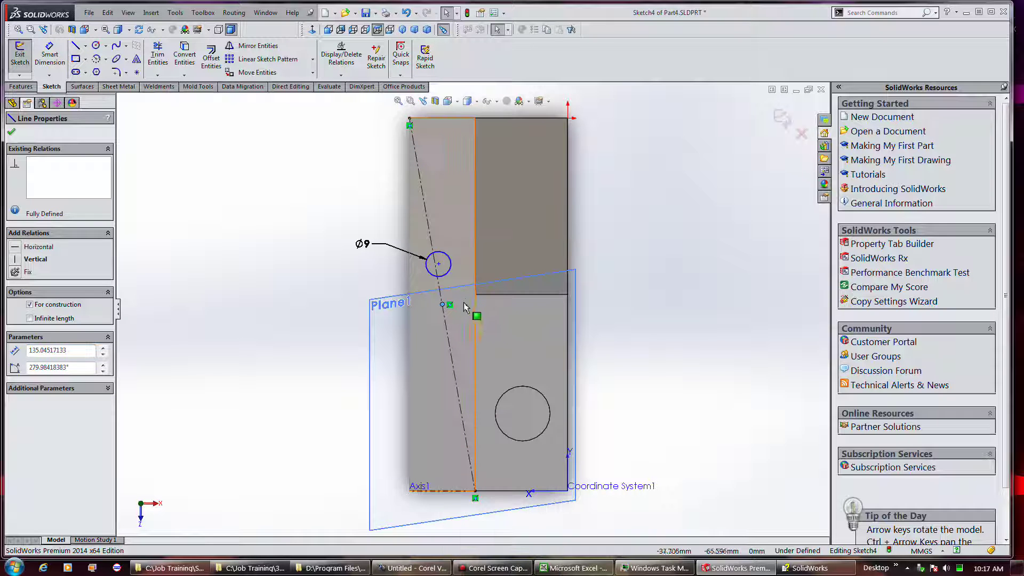
pyautogui.keyDown('ctrl'); pyautogui.click(439, 263); pyautogui.keyUp('ctrl')
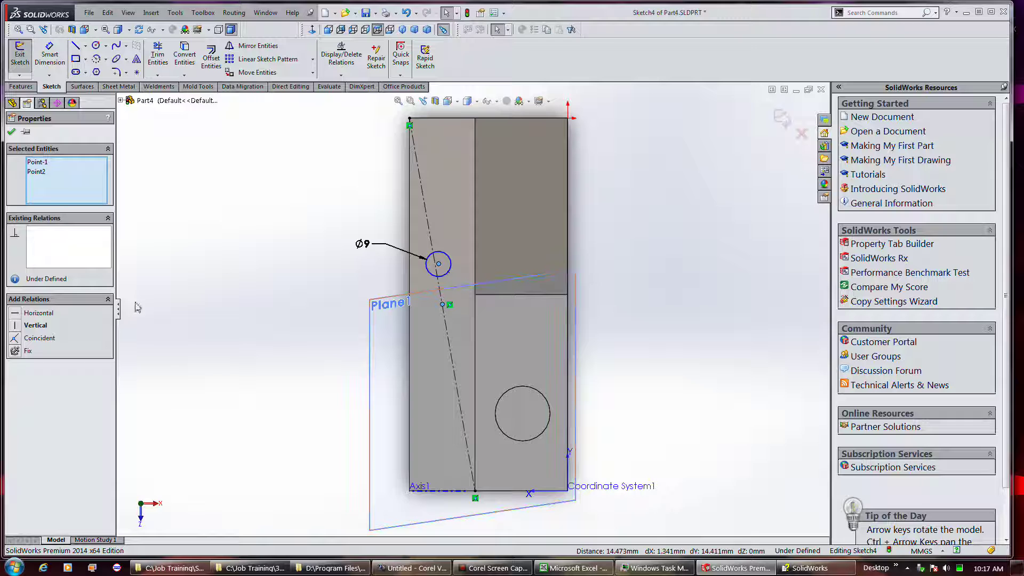
pyautogui.click(39, 338)
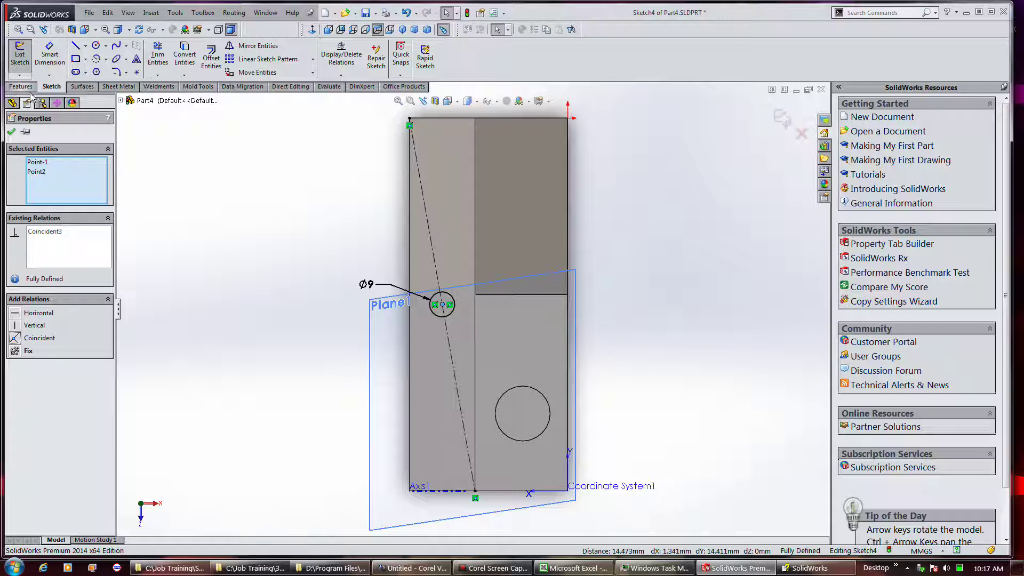
pyautogui.click(28, 73)
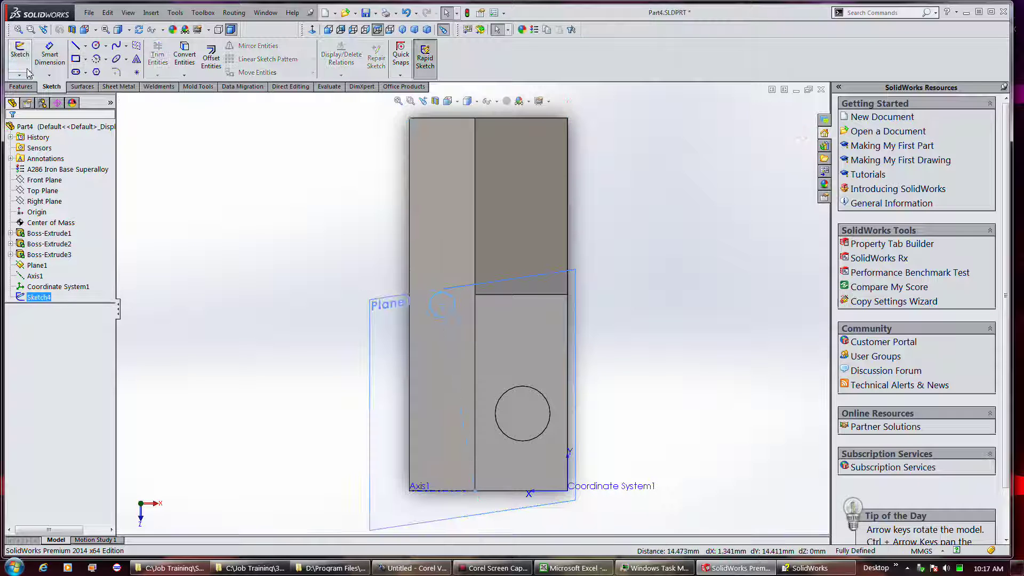
# - Cut Sketch4's circle 16 mm deep with a Blind extruded cut and inspect the hole
pyautogui.click(20, 86)
pyautogui.click(25, 58)
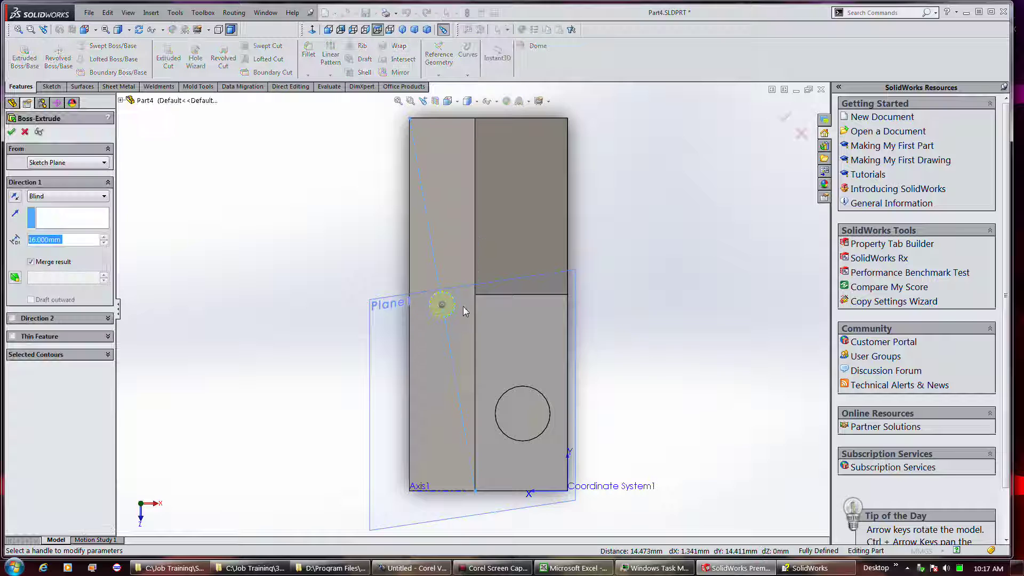
pyautogui.click(24, 131)
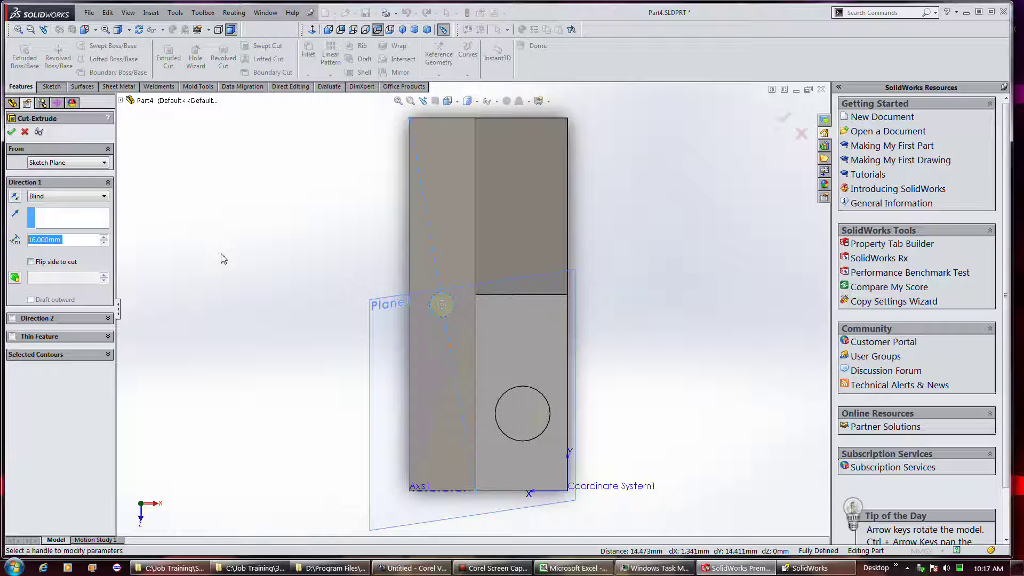
pyautogui.click(73, 197)
pyautogui.click(72, 197)
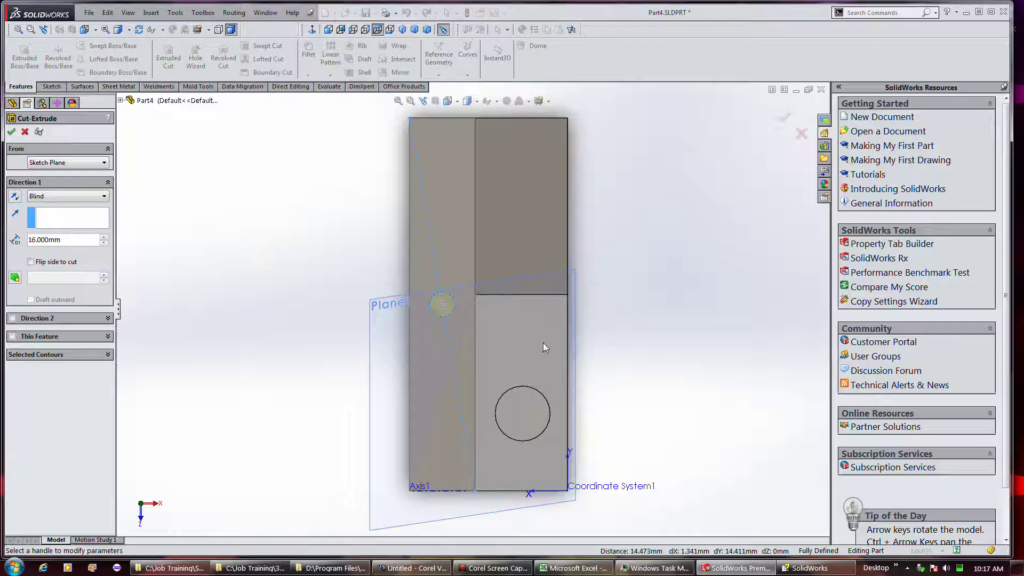
pyautogui.moveTo(397, 341); pyautogui.dragTo(401, 198, button='middle')
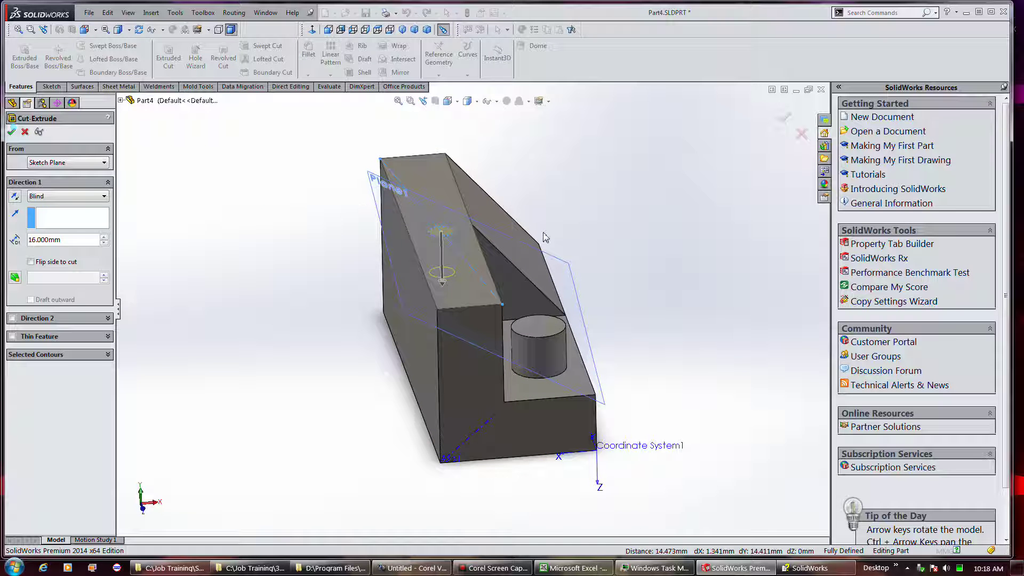
pyautogui.press('Return')
pyautogui.moveTo(693, 307); pyautogui.dragTo(644, 338, button='middle')
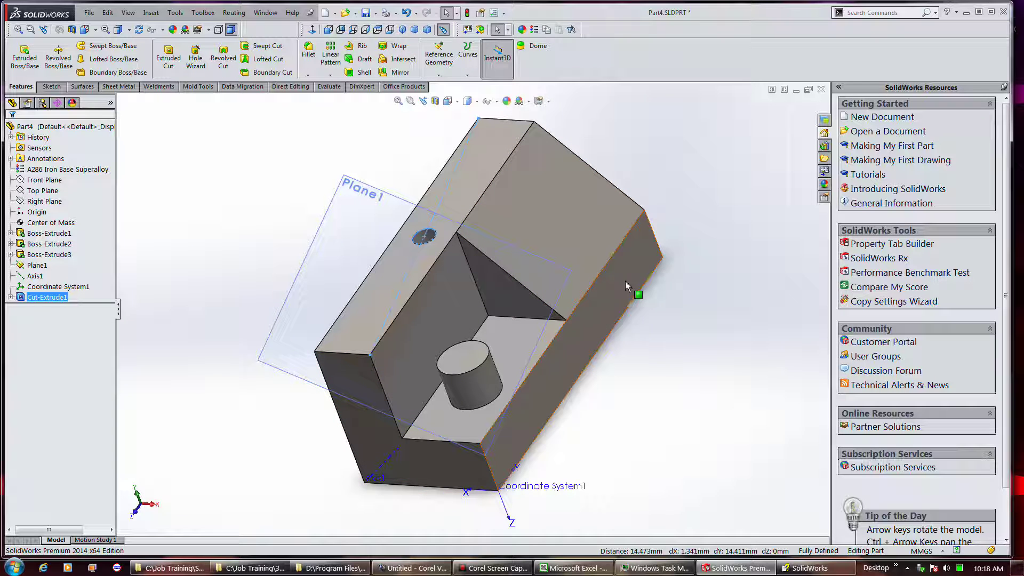
pyautogui.keyDown('ctrl'); pyautogui.click(40, 238); pyautogui.keyUp('ctrl')
pyautogui.click(41, 238)
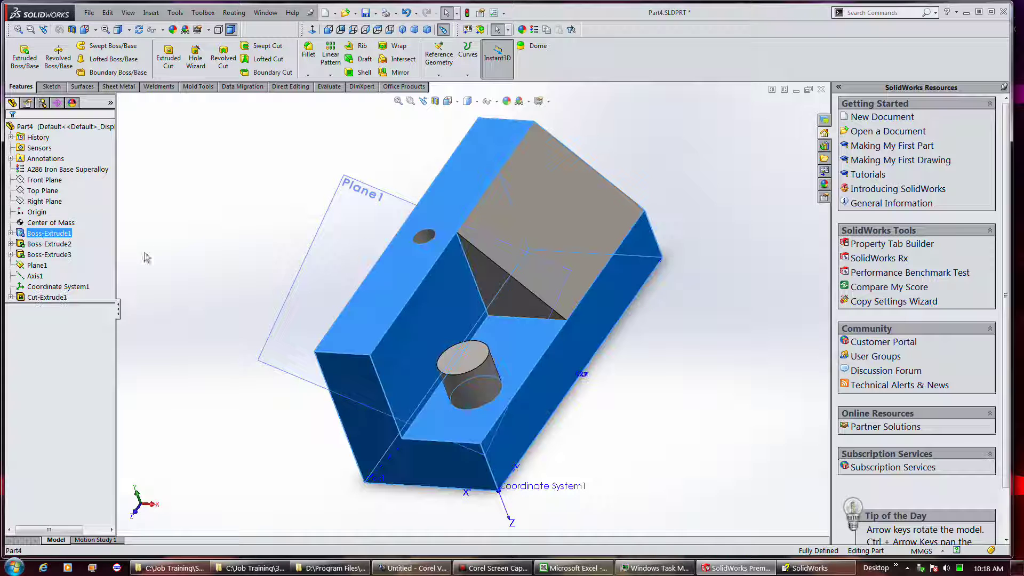
pyautogui.click(43, 220)
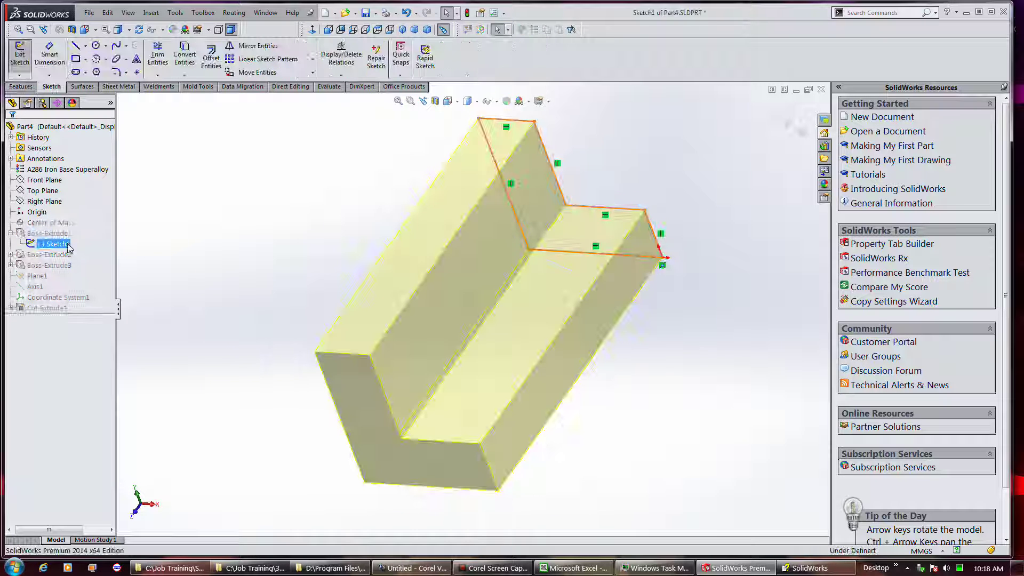
pyautogui.click(44, 235)
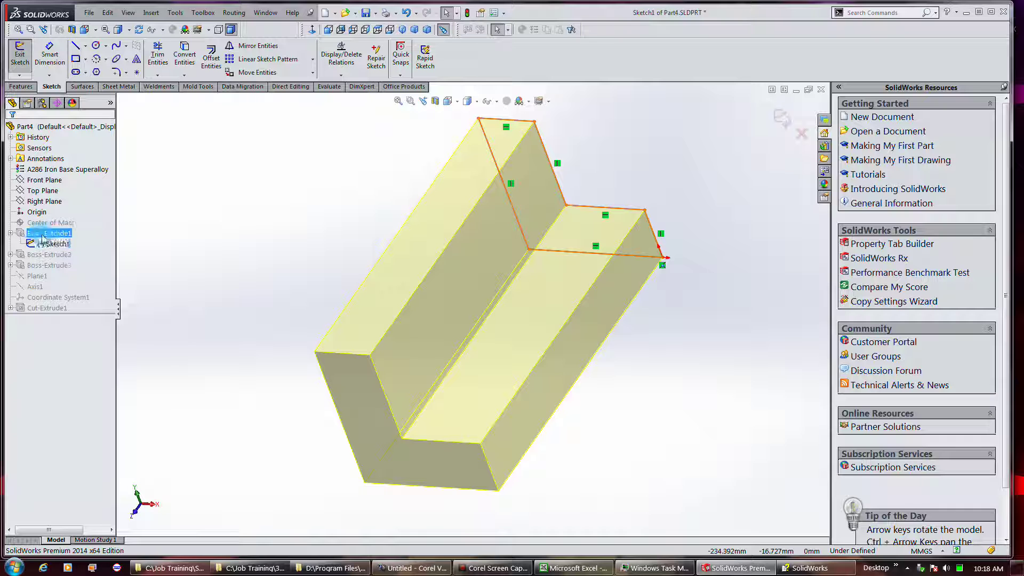
pyautogui.click(43, 244)
pyautogui.hotkey('ctrl', 'b')
pyautogui.press('Up')
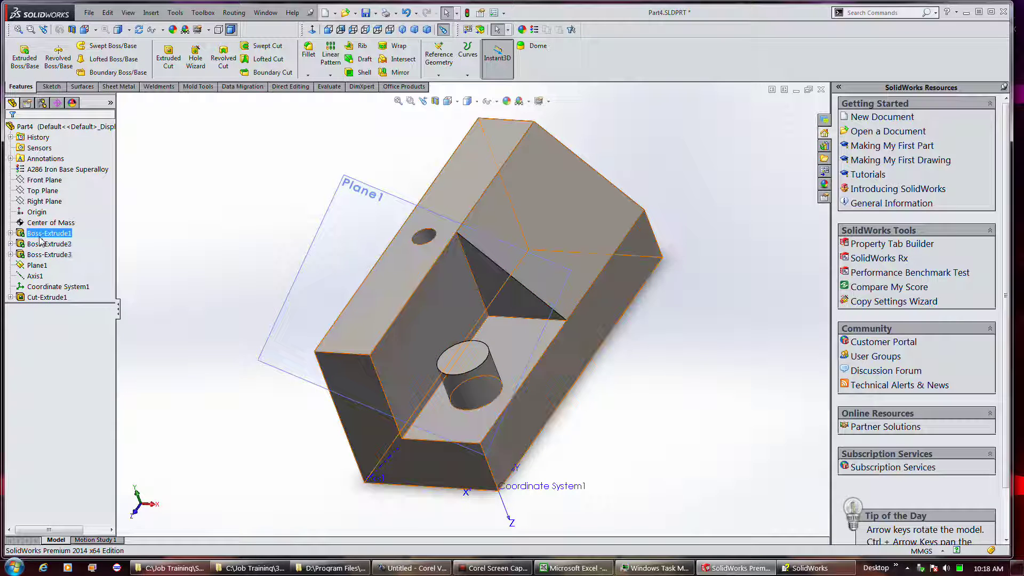
pyautogui.rightClick(40, 238)
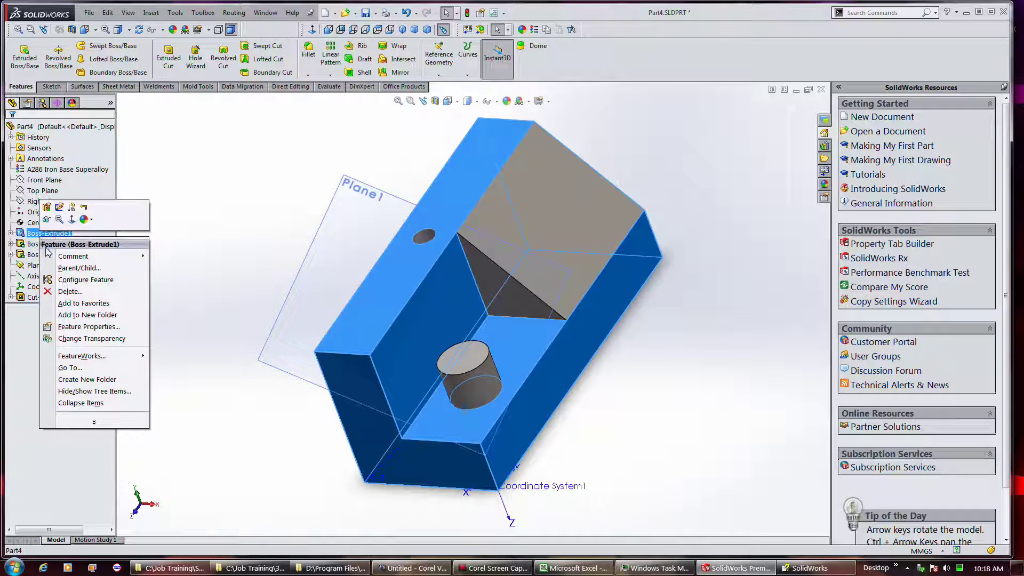
pyautogui.click(47, 208)
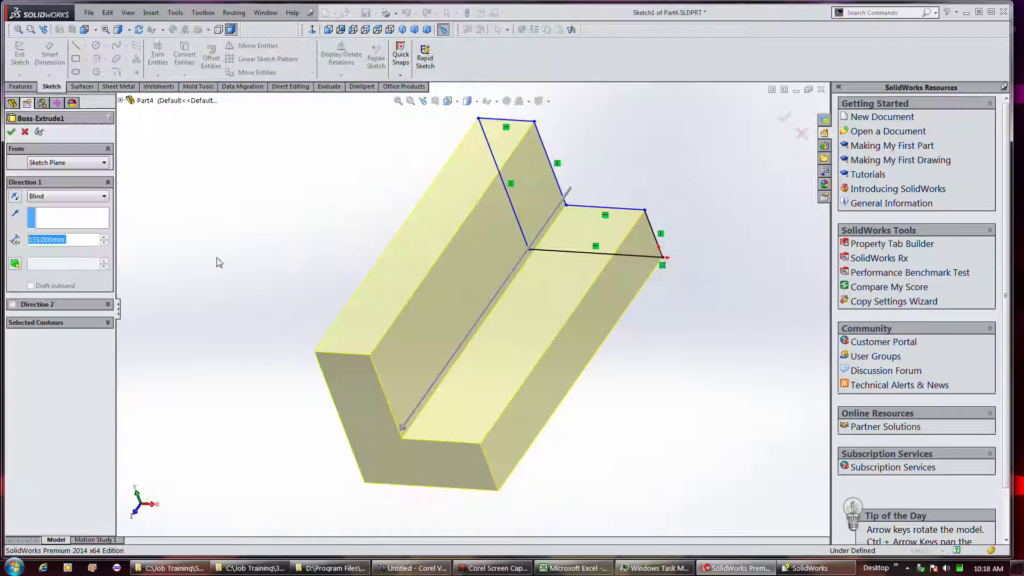
pyautogui.click(401, 428)
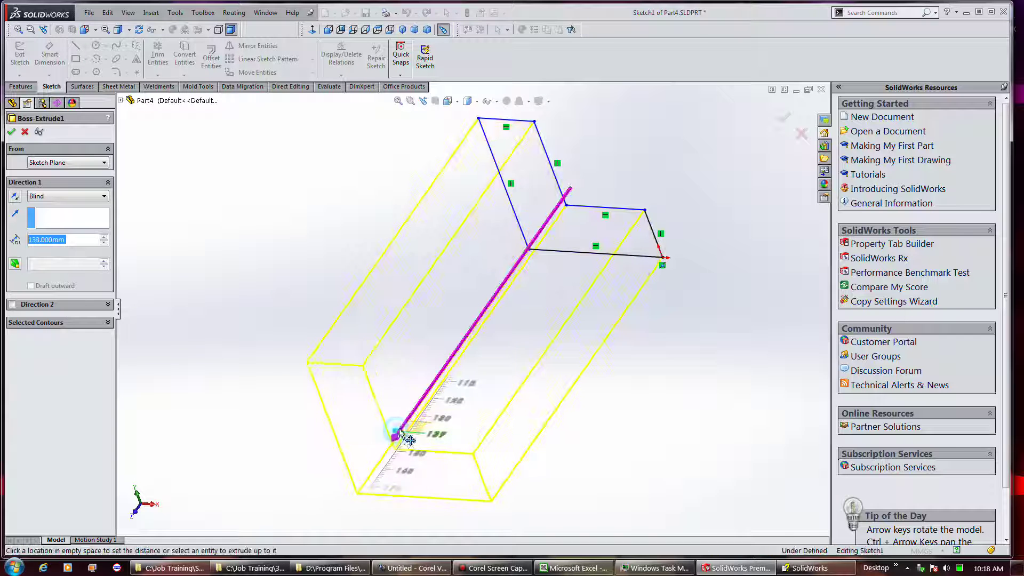
pyautogui.click(419, 410)
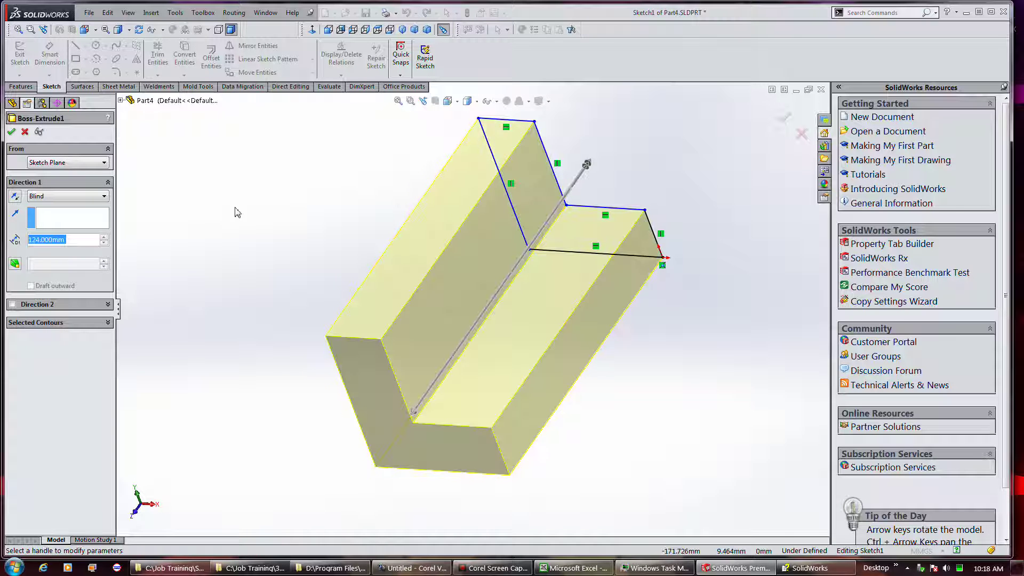
pyautogui.click(14, 131)
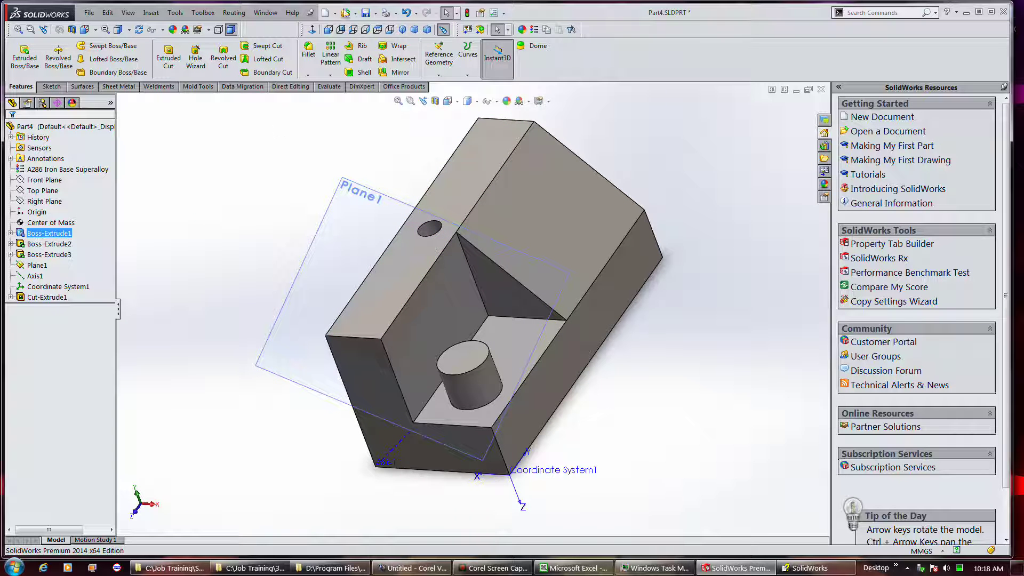
pyautogui.click(404, 14)
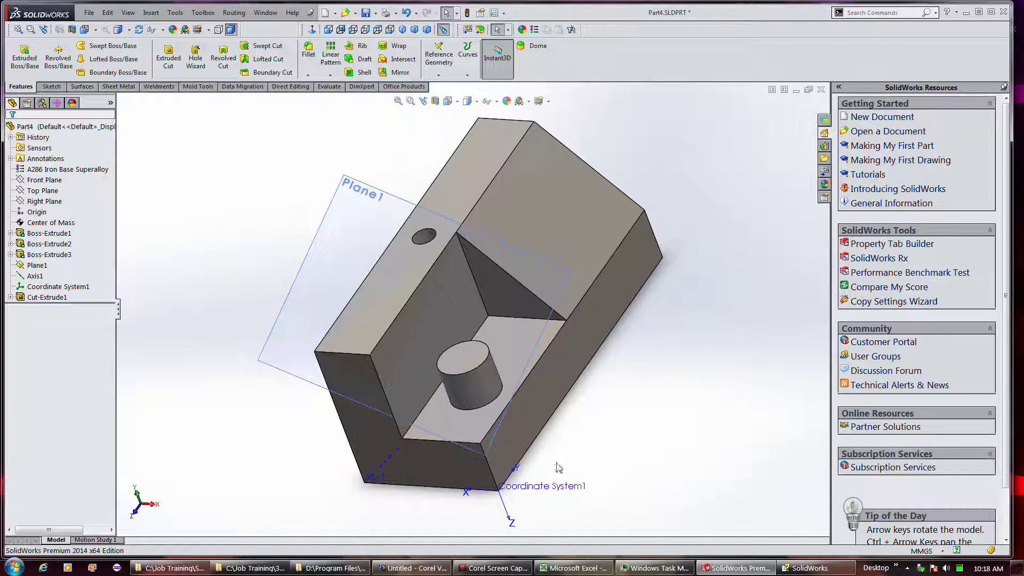